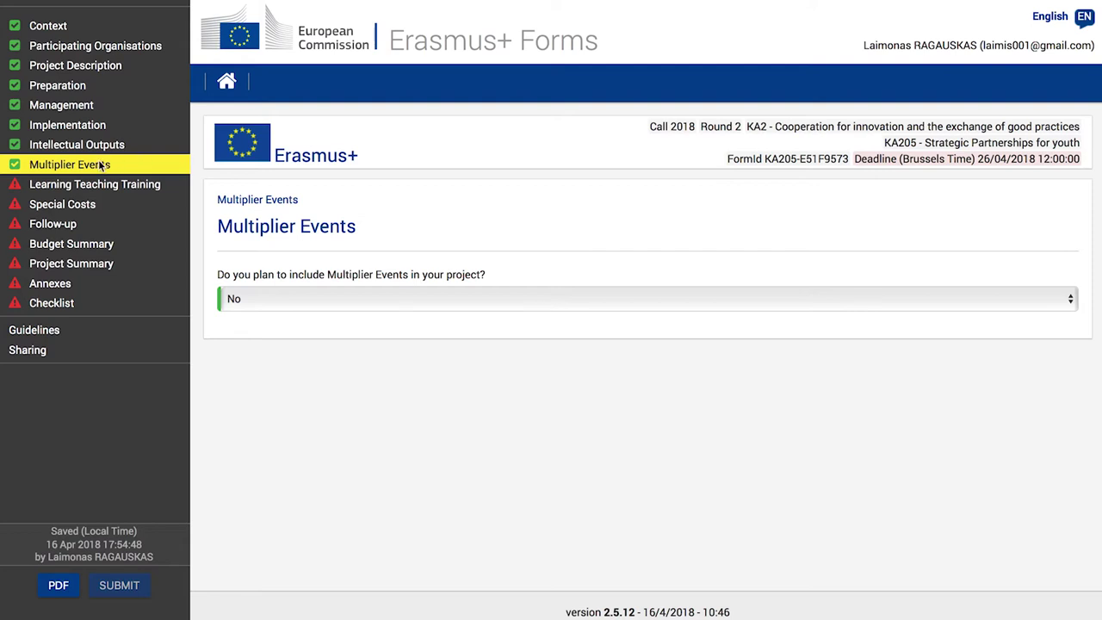
- Answer Yes to including Multiplier Events so event E1 appears in the summary
{"action": "left_click", "coordinate": [277, 300]}
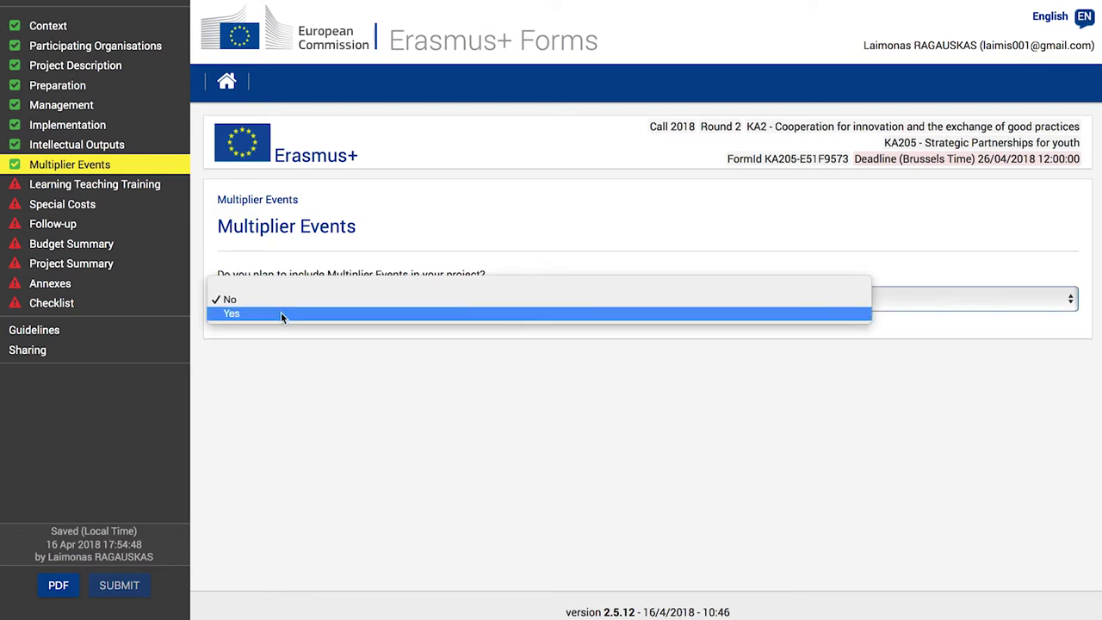
{"action": "left_click", "coordinate": [280, 313]}
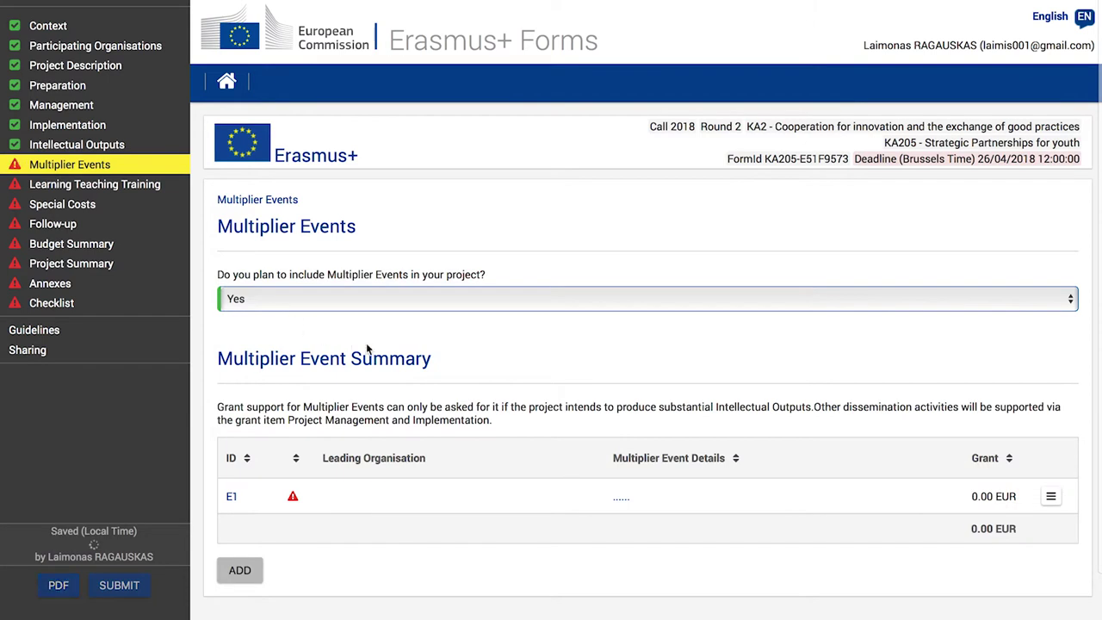
{"action": "scroll", "coordinate": [366, 343], "scroll_direction": "down", "scroll_amount": 1}
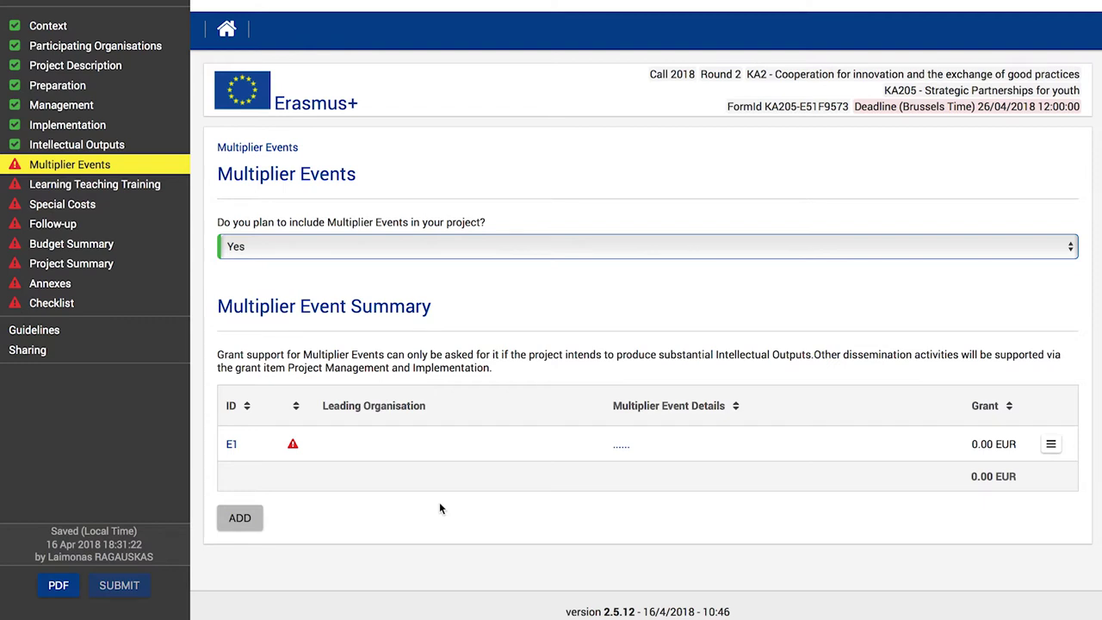
- Give multiplier event E1 the title 'Event 1' and venue country Lithuania
{"action": "left_click", "coordinate": [622, 444]}
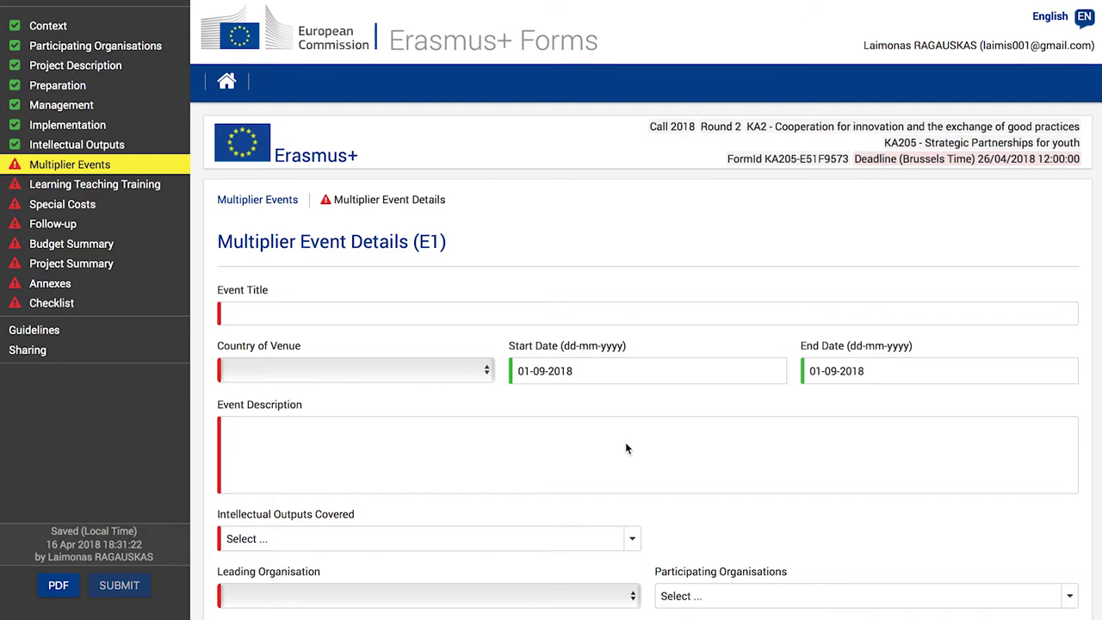
{"action": "left_click", "coordinate": [468, 315]}
{"action": "type", "text": "E"}
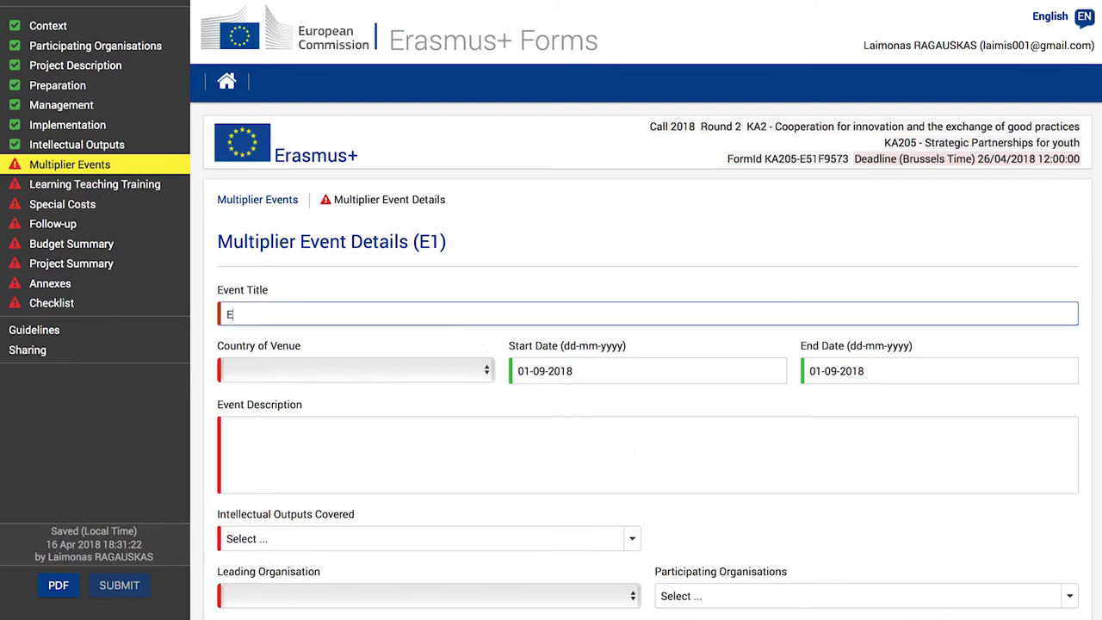
{"action": "type", "text": "vent 1"}
{"action": "left_click", "coordinate": [440, 370]}
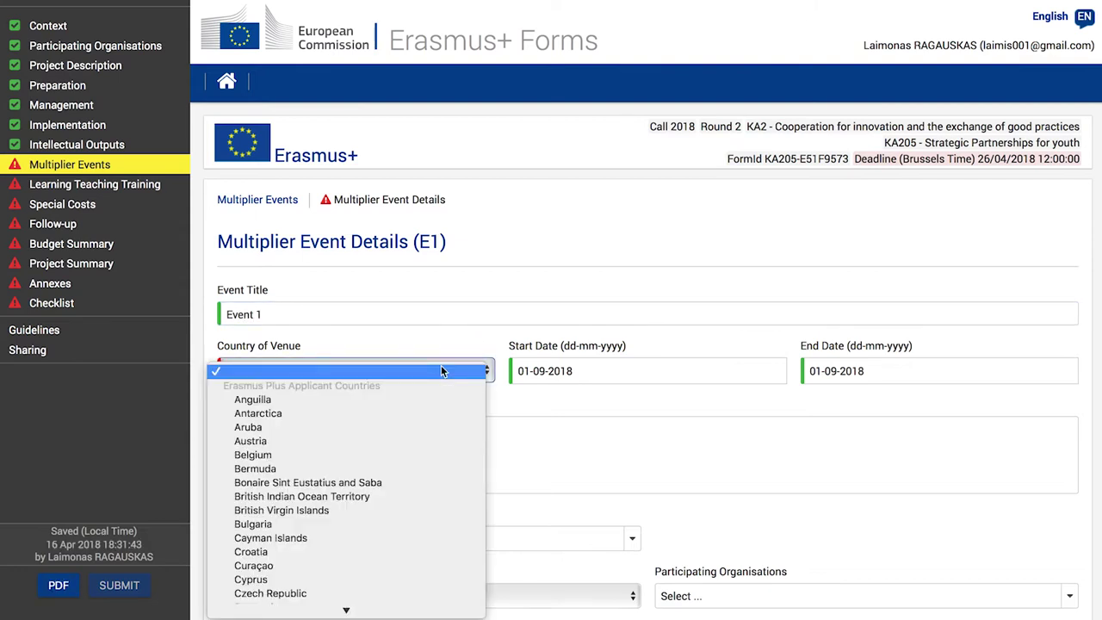
{"action": "type", "text": "lat"}
{"action": "key", "text": "Down"}
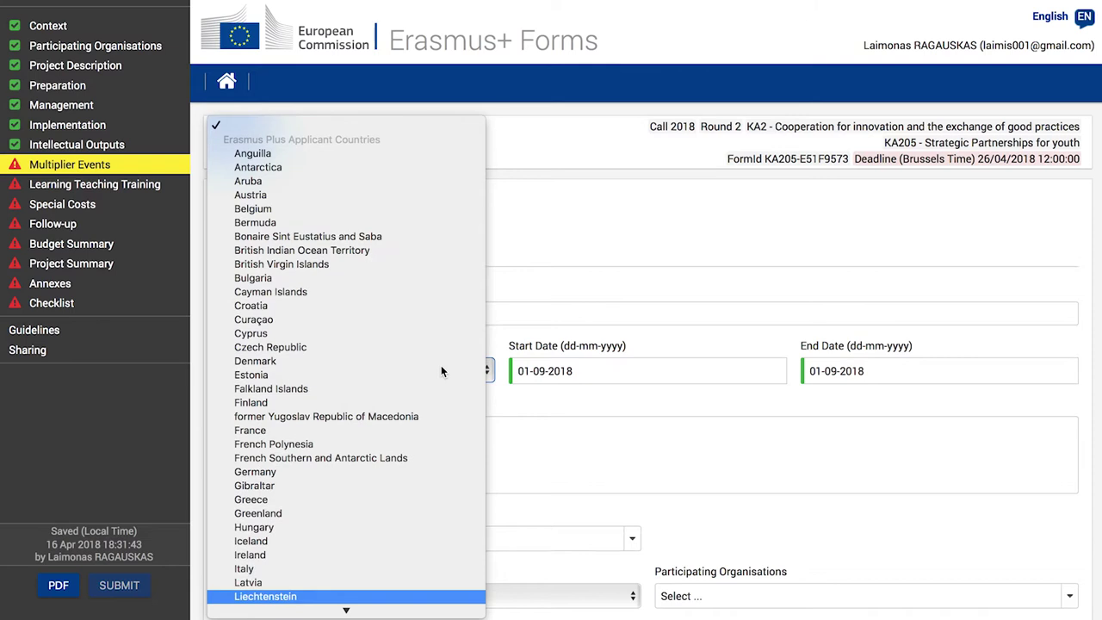
{"action": "key", "text": "Down"}
{"action": "key", "text": "Return"}
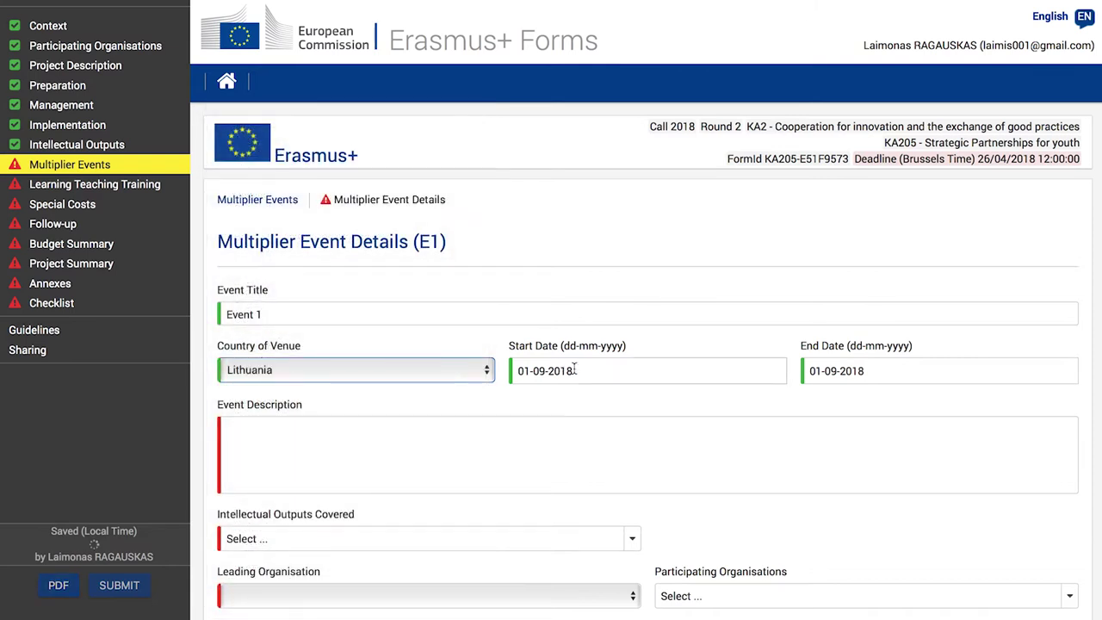
- Set E1's start and end dates both to 01-03-2020
{"action": "left_click", "coordinate": [527, 370]}
{"action": "left_click", "coordinate": [680, 397]}
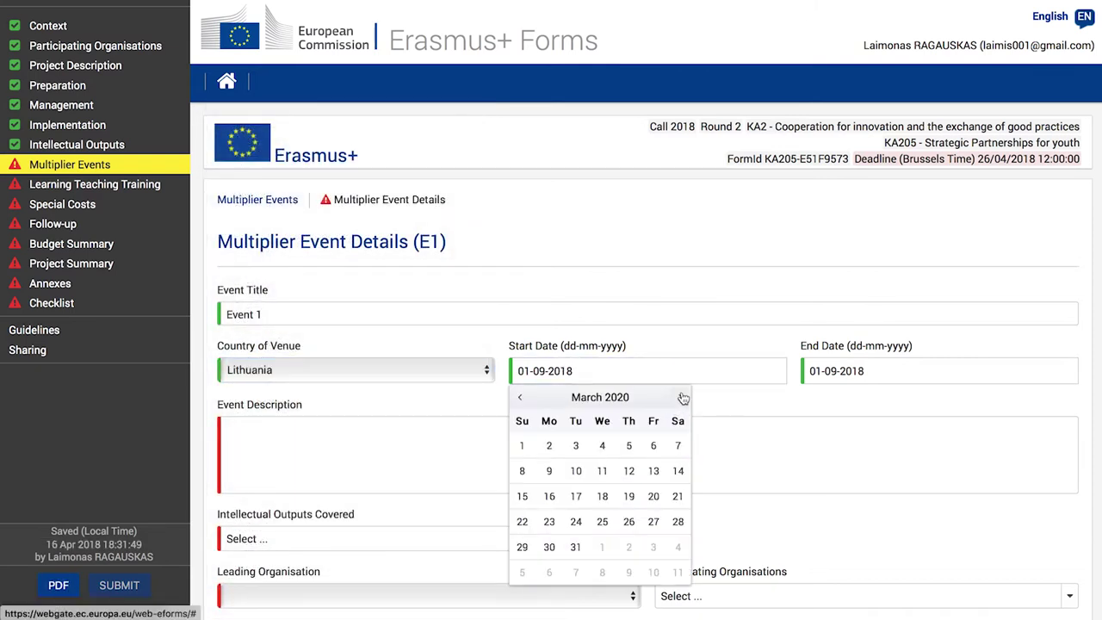
{"action": "left_click", "coordinate": [520, 447]}
{"action": "left_click", "coordinate": [869, 371]}
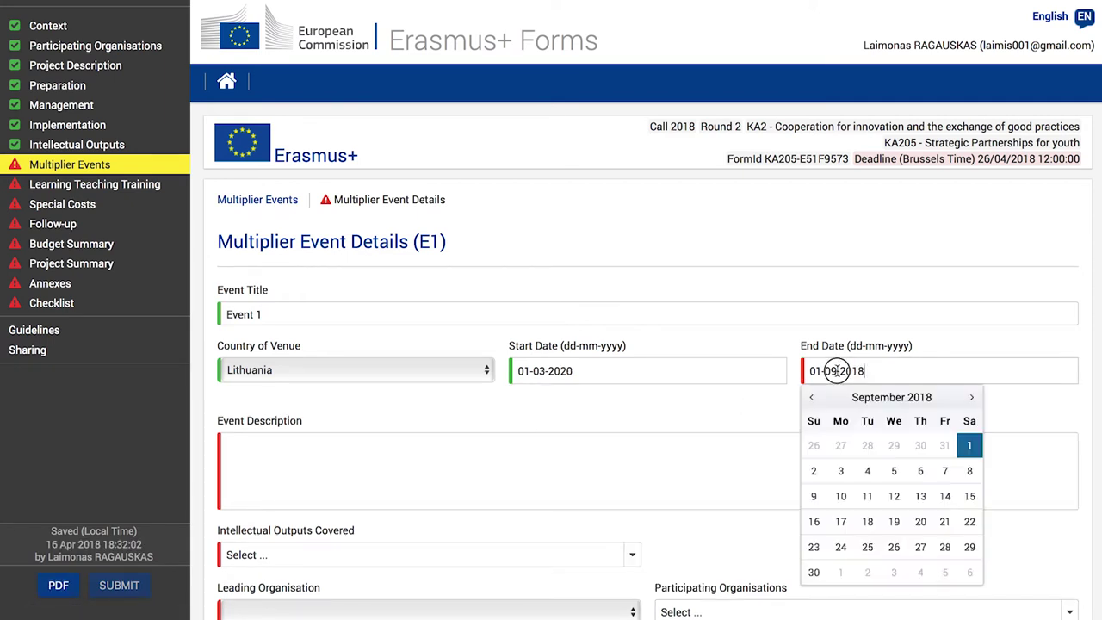
{"action": "type", "text": "01"}
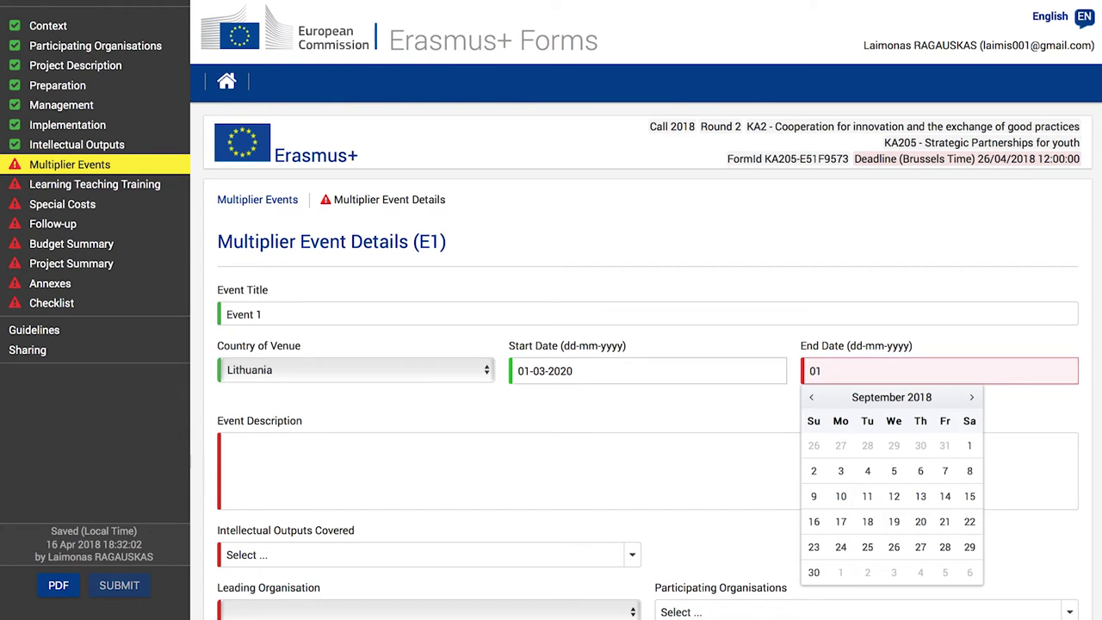
{"action": "type", "text": "-03-2020"}
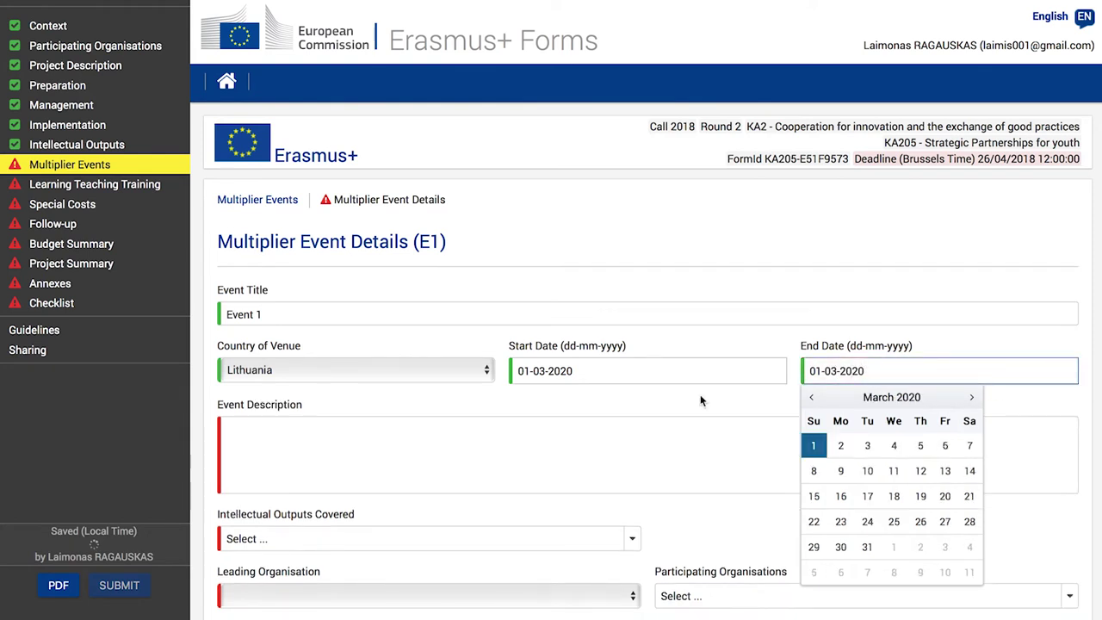
{"action": "left_click", "coordinate": [812, 447]}
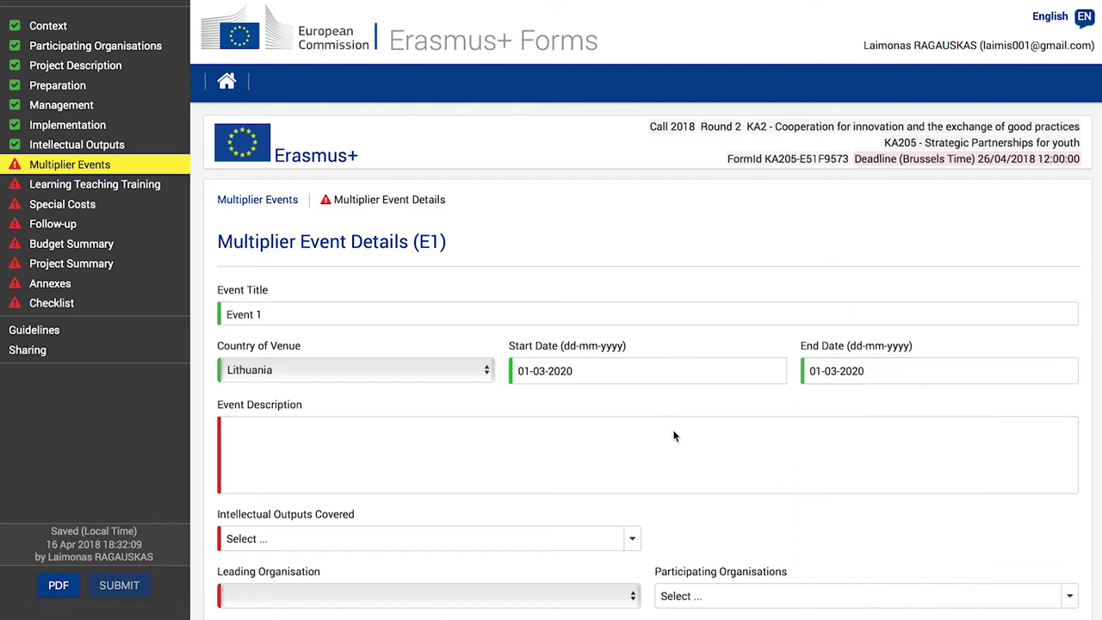
{"action": "scroll", "coordinate": [589, 408], "scroll_direction": "down", "scroll_amount": 1}
- Enter 'Event description' for E1 and link it to intellectual Output 1
{"action": "left_click", "coordinate": [576, 403]}
{"action": "type", "text": "Event"}
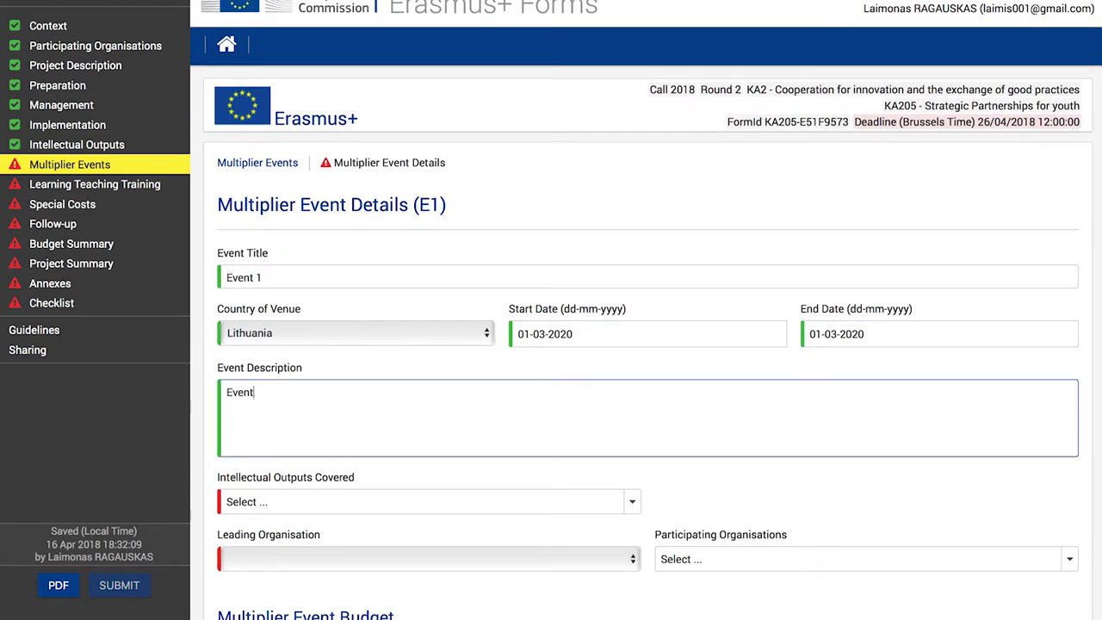
{"action": "type", "text": " description"}
{"action": "scroll", "coordinate": [481, 383], "scroll_direction": "down", "scroll_amount": 4}
{"action": "left_click", "coordinate": [467, 368]}
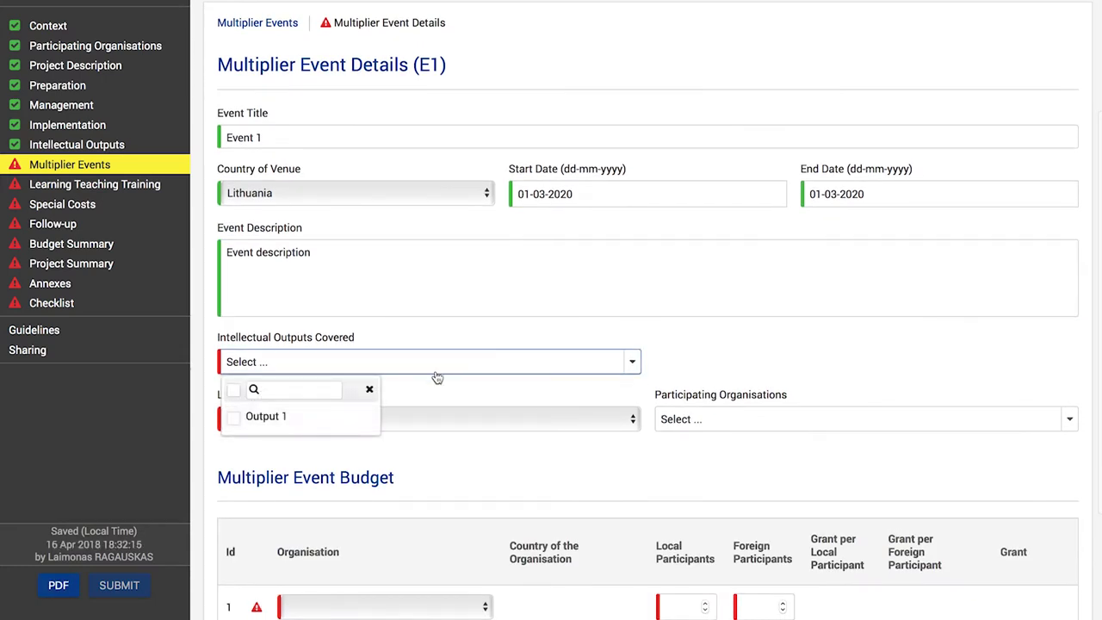
{"action": "left_click", "coordinate": [244, 419]}
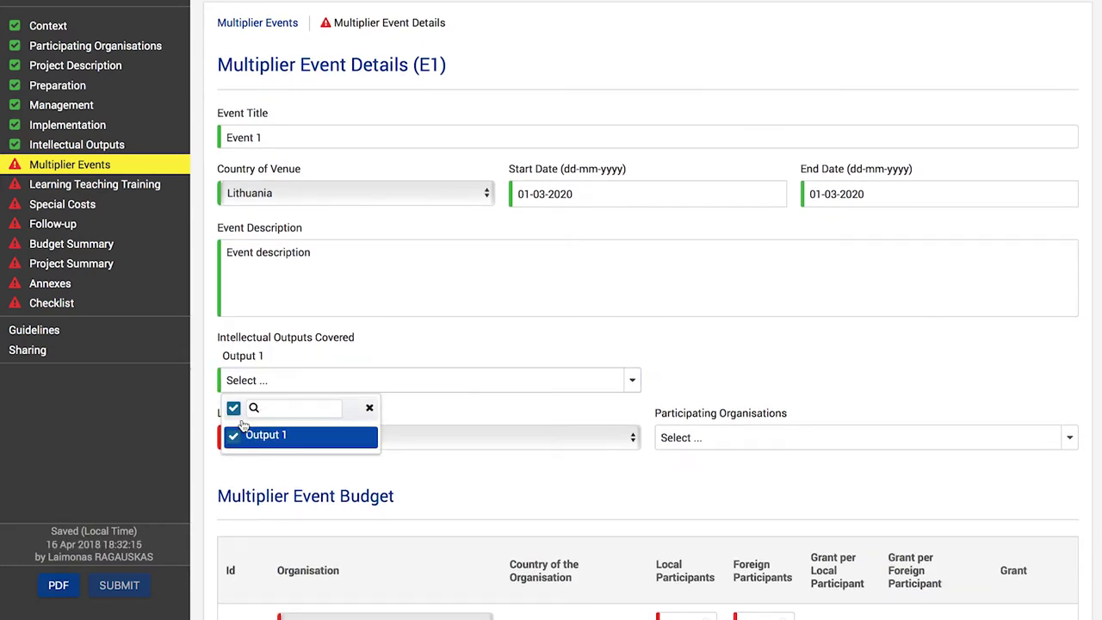
{"action": "left_click", "coordinate": [456, 353]}
- Make VIESOJI ISTAIGA NECTARUS the leading organisation and Badgecraft Ireland Limited participating
{"action": "scroll", "coordinate": [458, 355], "scroll_direction": "down", "scroll_amount": 2}
{"action": "left_click", "coordinate": [481, 387]}
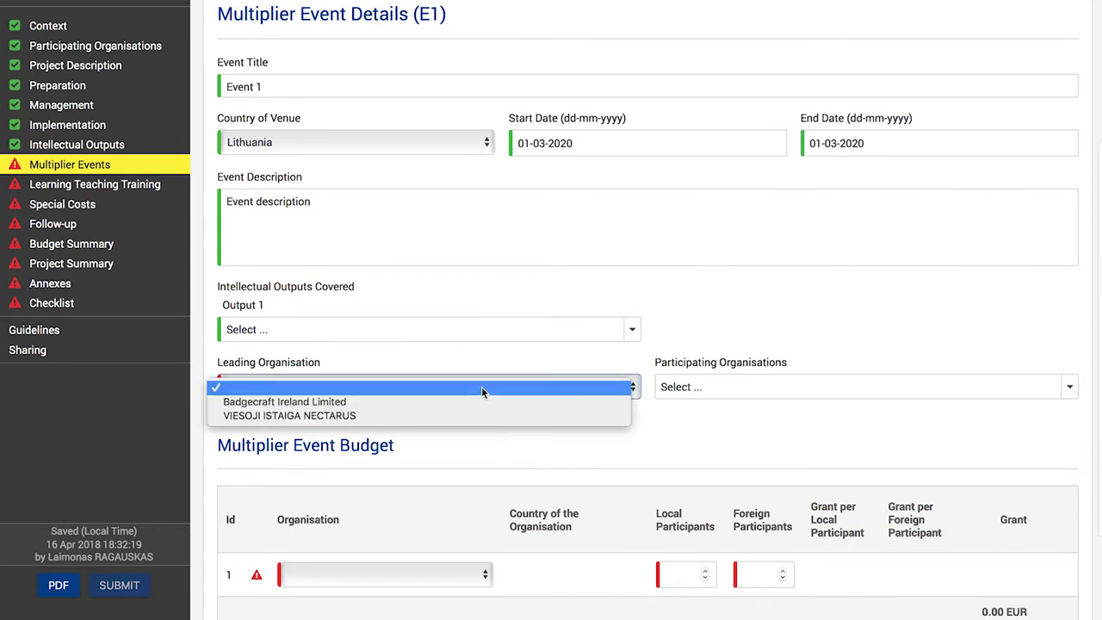
{"action": "left_click", "coordinate": [332, 415]}
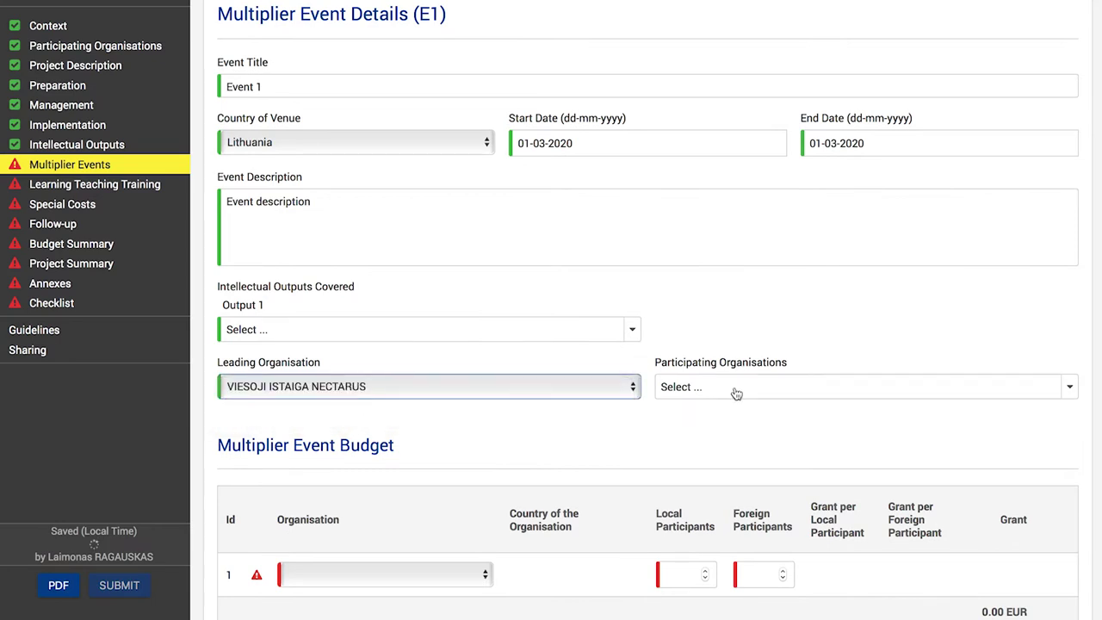
{"action": "left_click", "coordinate": [727, 394]}
{"action": "left_click", "coordinate": [689, 442]}
{"action": "left_click", "coordinate": [585, 452]}
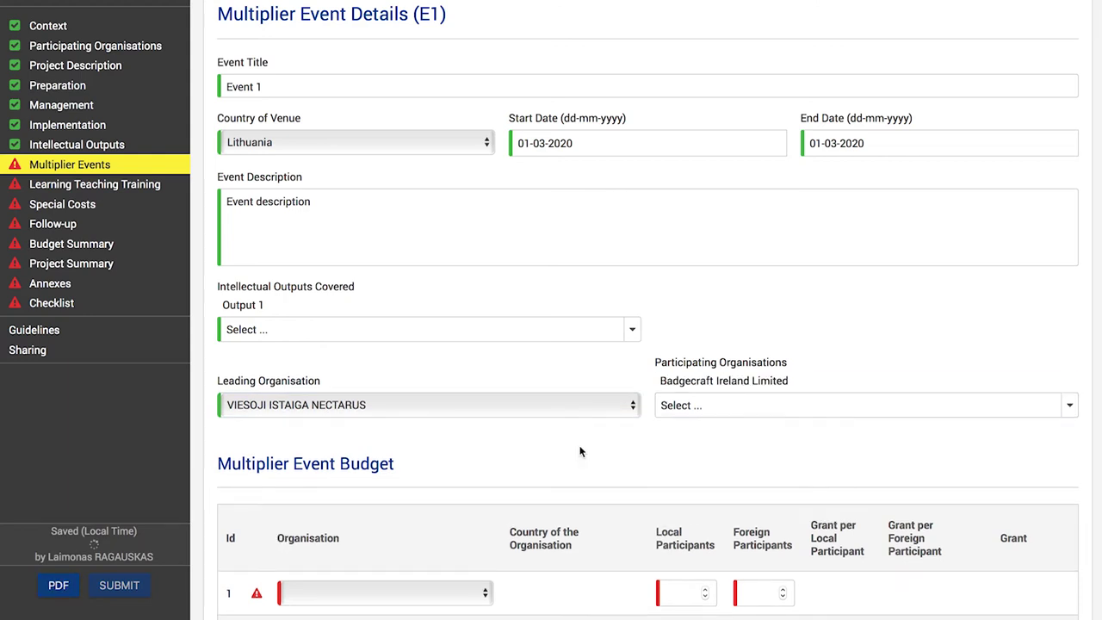
{"action": "scroll", "coordinate": [582, 452], "scroll_direction": "down", "scroll_amount": 2}
{"action": "scroll", "coordinate": [579, 451], "scroll_direction": "down", "scroll_amount": 2}
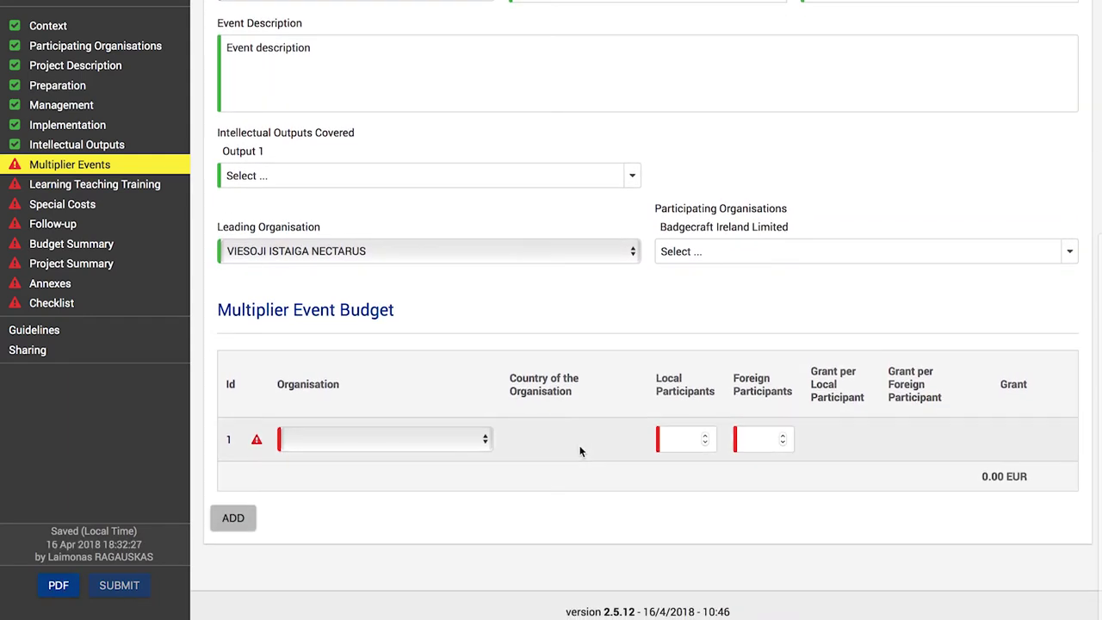
- Fill budget row 1 with VIESOJI ISTAIGA NECTARUS, 30 local and 10 foreign participants
{"action": "left_click", "coordinate": [410, 442]}
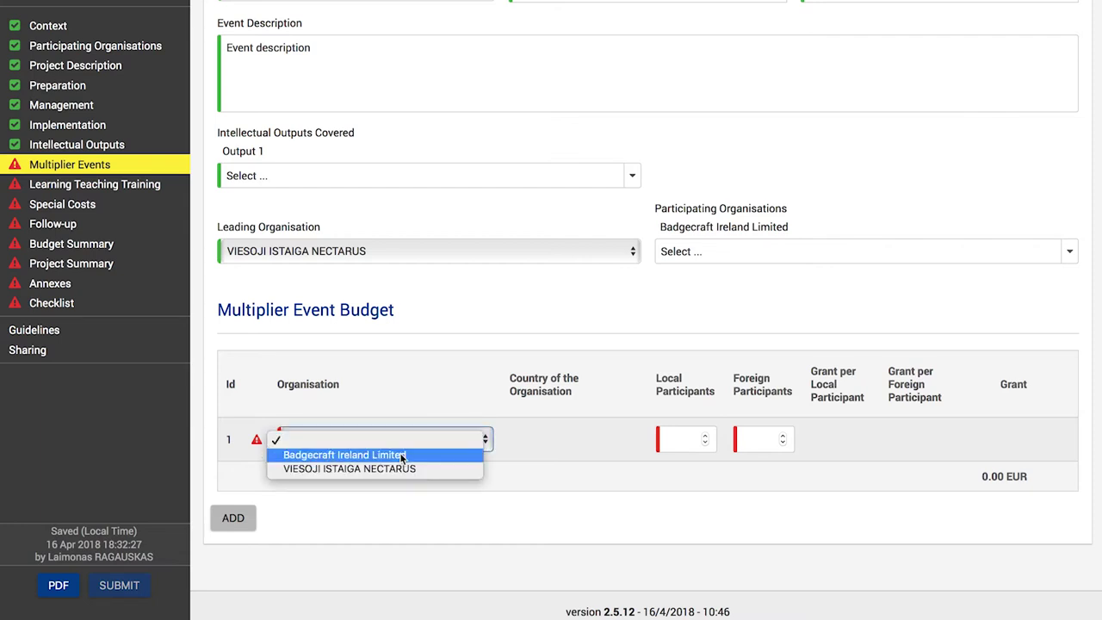
{"action": "left_click", "coordinate": [398, 469]}
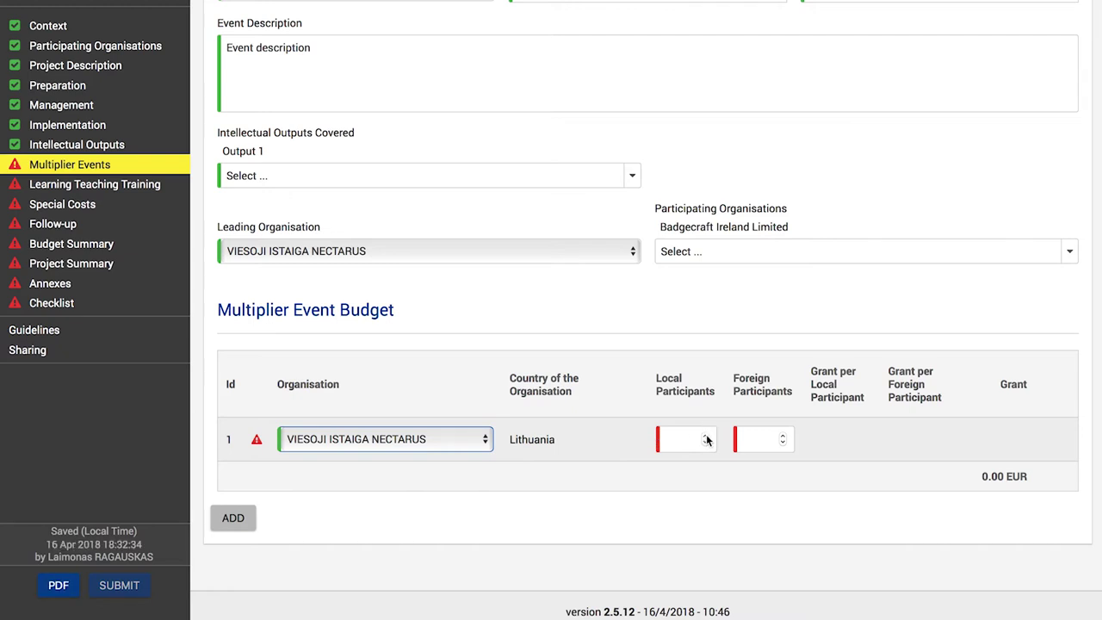
{"action": "left_click", "coordinate": [681, 439]}
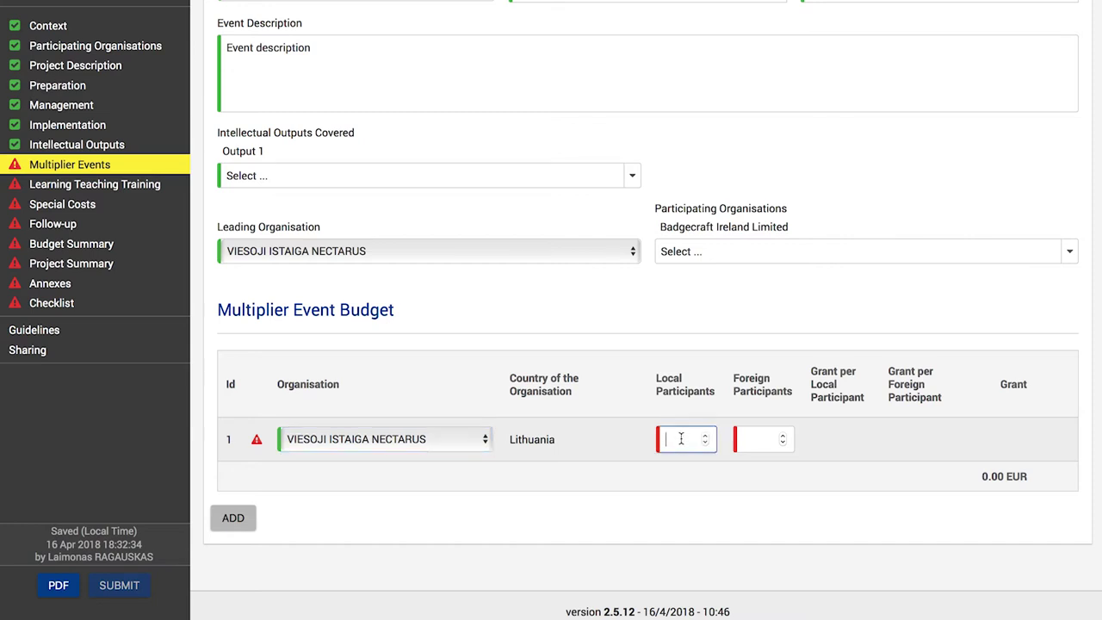
{"action": "type", "text": "30"}
{"action": "left_click", "coordinate": [760, 439]}
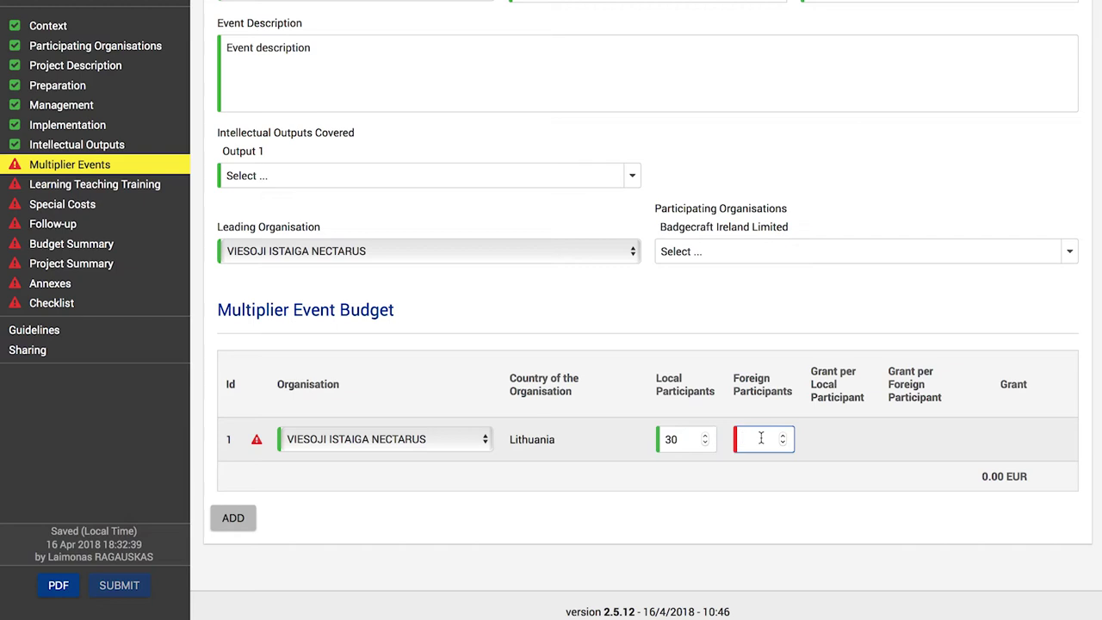
{"action": "type", "text": "10"}
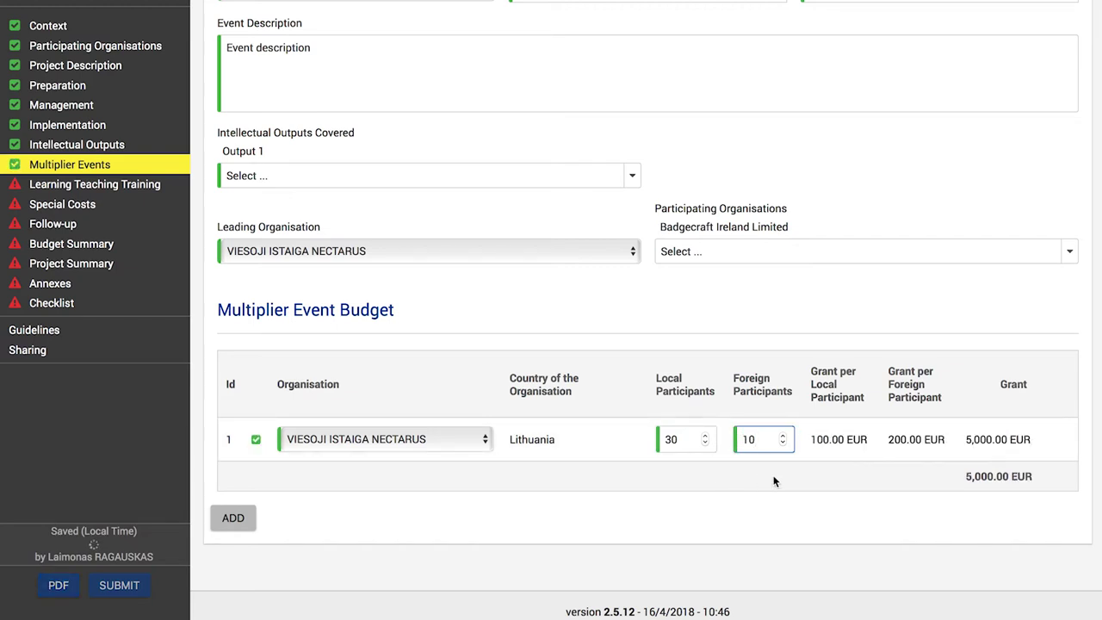
{"action": "left_click", "coordinate": [773, 481]}
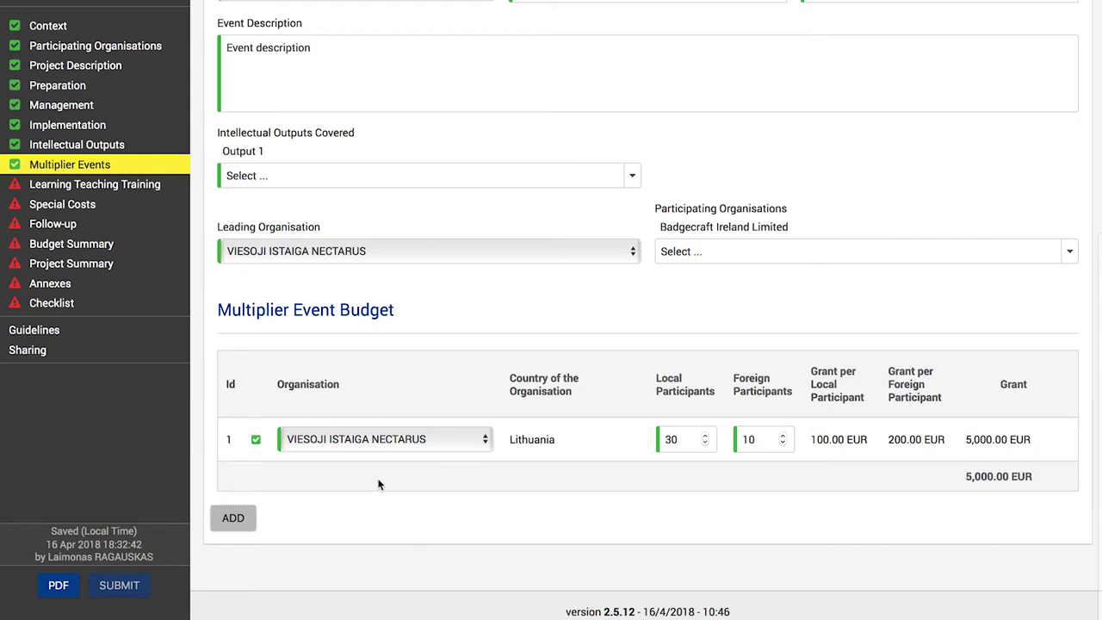
{"action": "scroll", "coordinate": [378, 485], "scroll_direction": "up", "scroll_amount": 1}
{"action": "scroll", "coordinate": [378, 485], "scroll_direction": "down", "scroll_amount": 1}
- Add budget row 2 for Badgecraft Ireland Limited with 10 local and 10 foreign participants
{"action": "left_click", "coordinate": [233, 518]}
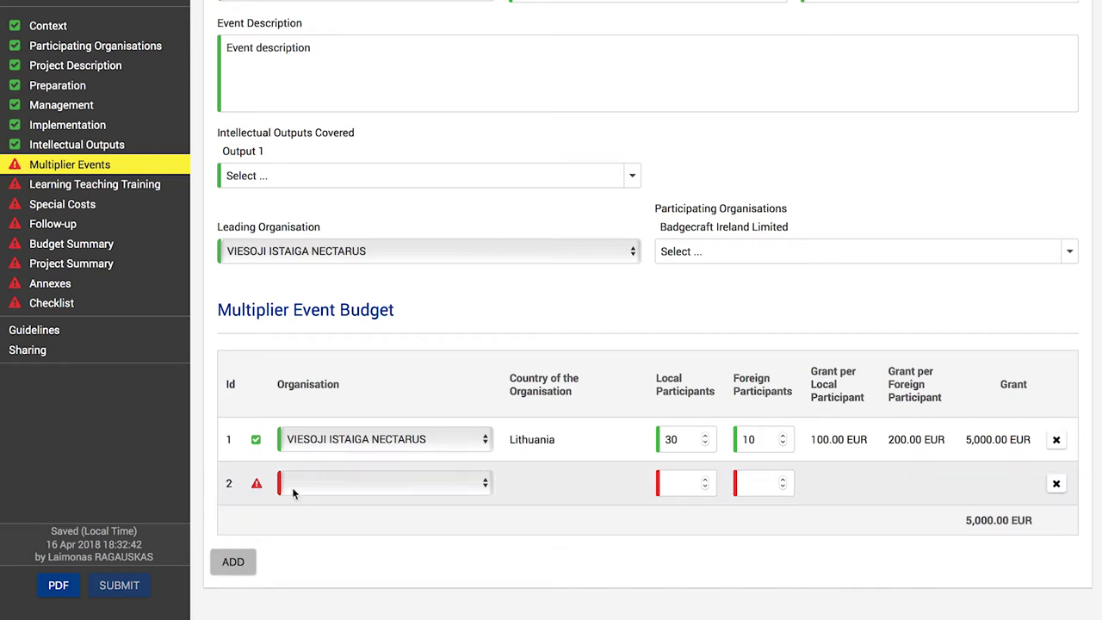
{"action": "left_click", "coordinate": [330, 484]}
{"action": "left_click", "coordinate": [340, 498]}
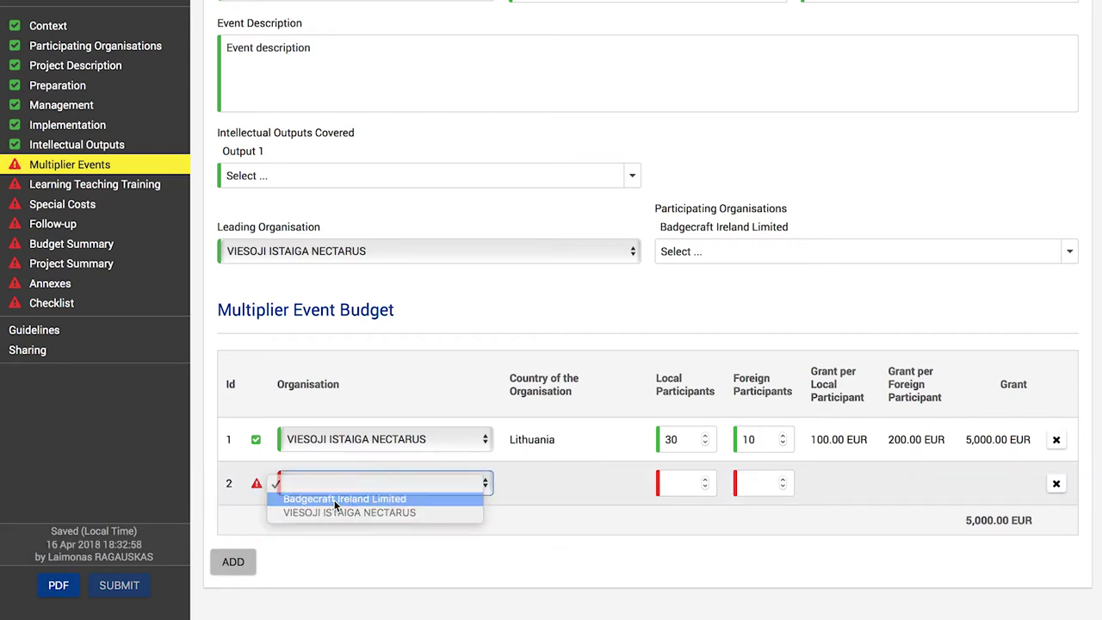
{"action": "left_click", "coordinate": [684, 484]}
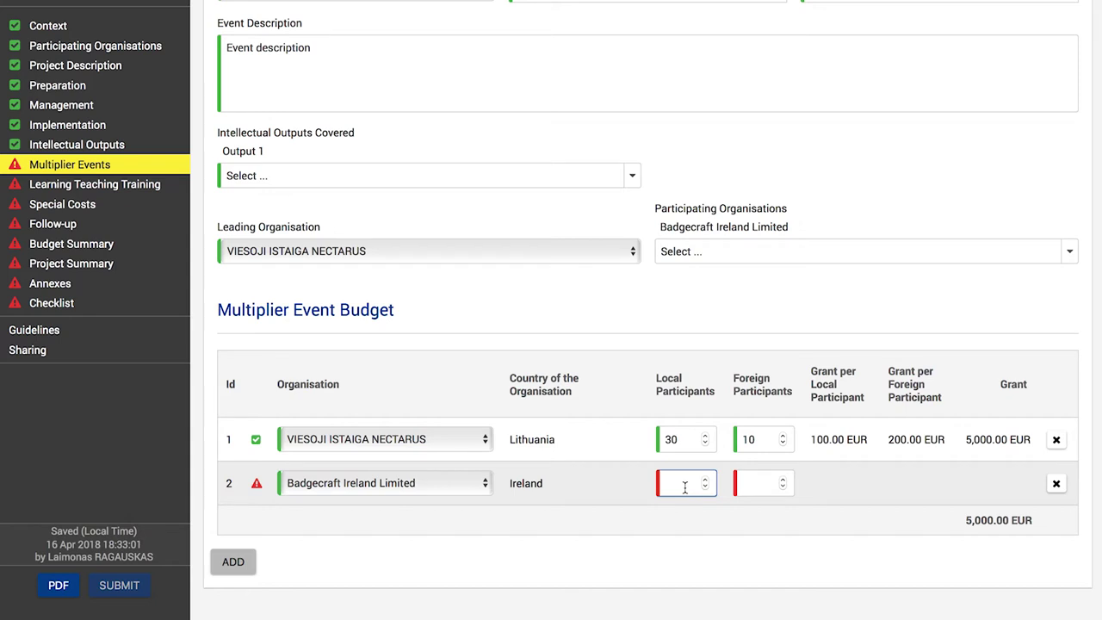
{"action": "key", "text": "Tab"}
{"action": "type", "text": "10"}
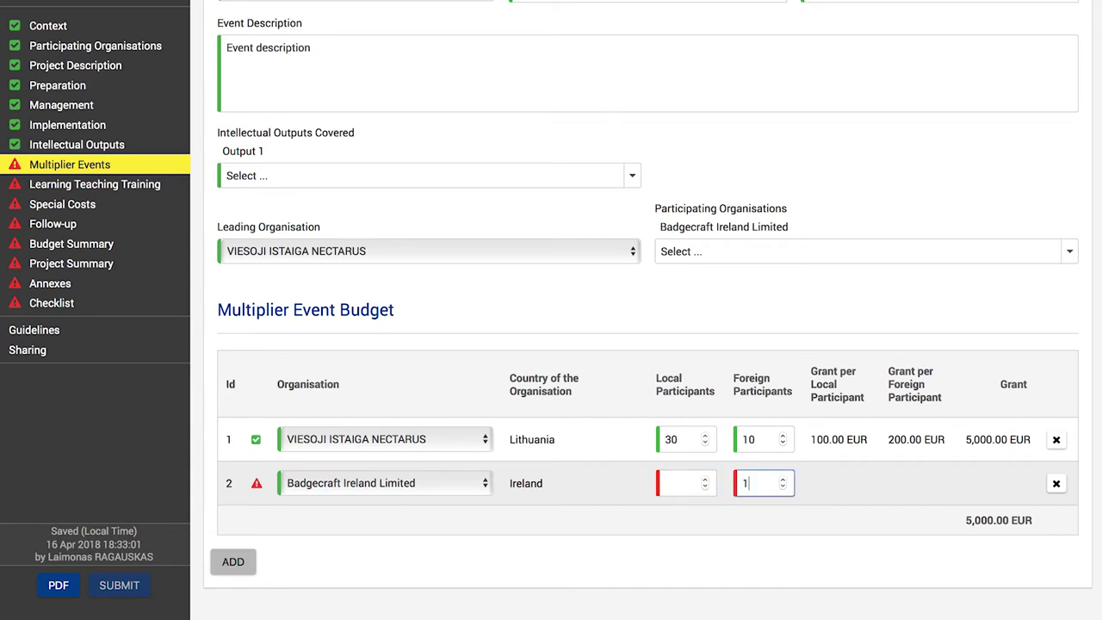
{"action": "left_click", "coordinate": [700, 492]}
{"action": "type", "text": "10"}
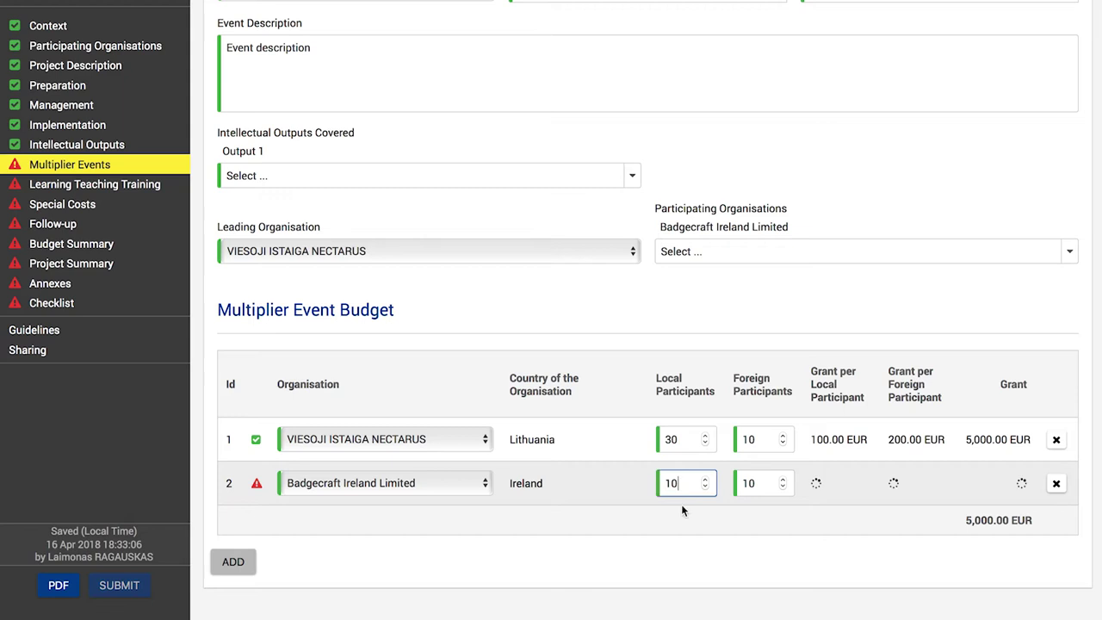
{"action": "left_click", "coordinate": [673, 547]}
{"action": "scroll", "coordinate": [460, 519], "scroll_direction": "down", "scroll_amount": 1}
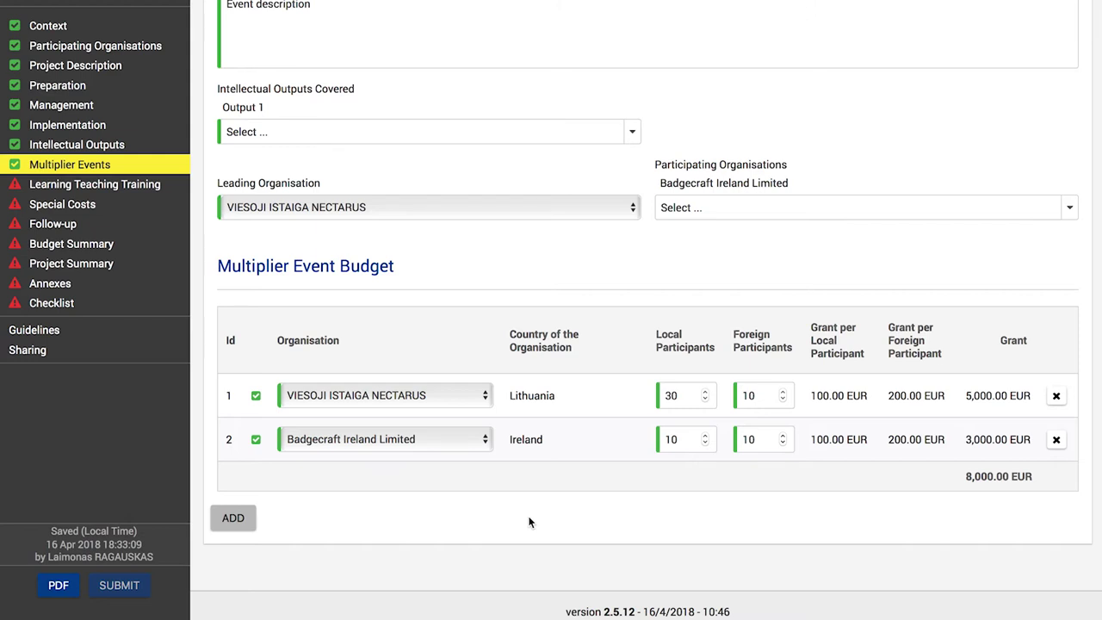
{"action": "scroll", "coordinate": [530, 522], "scroll_direction": "up", "scroll_amount": 5}
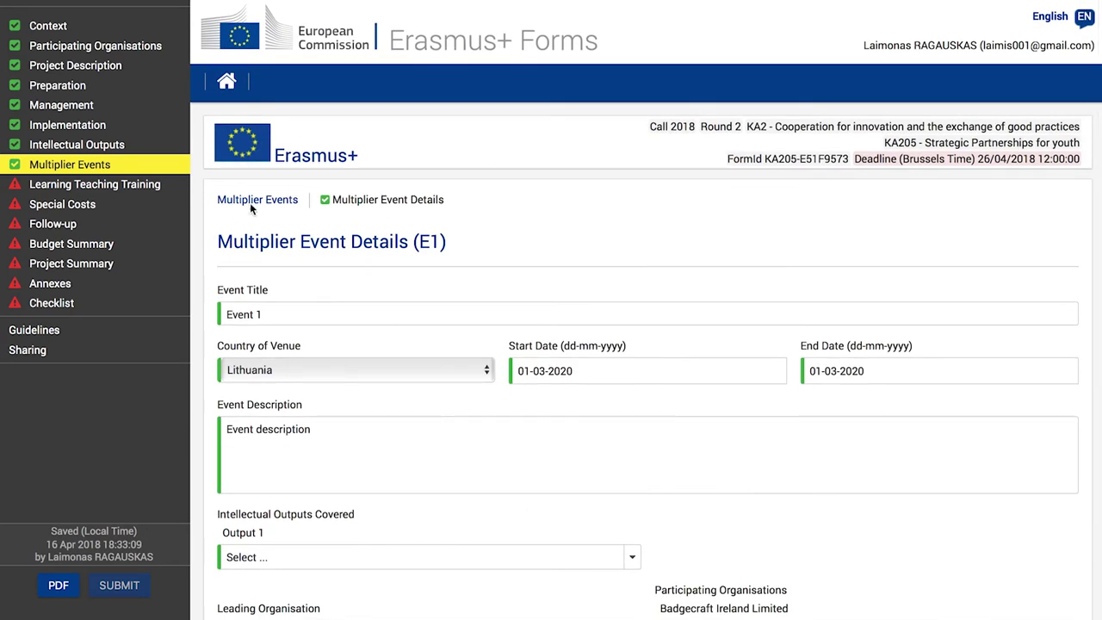
- In Learning Teaching Training, answer Yes to planning transnational activities so C1 is listed
{"action": "left_click", "coordinate": [129, 187]}
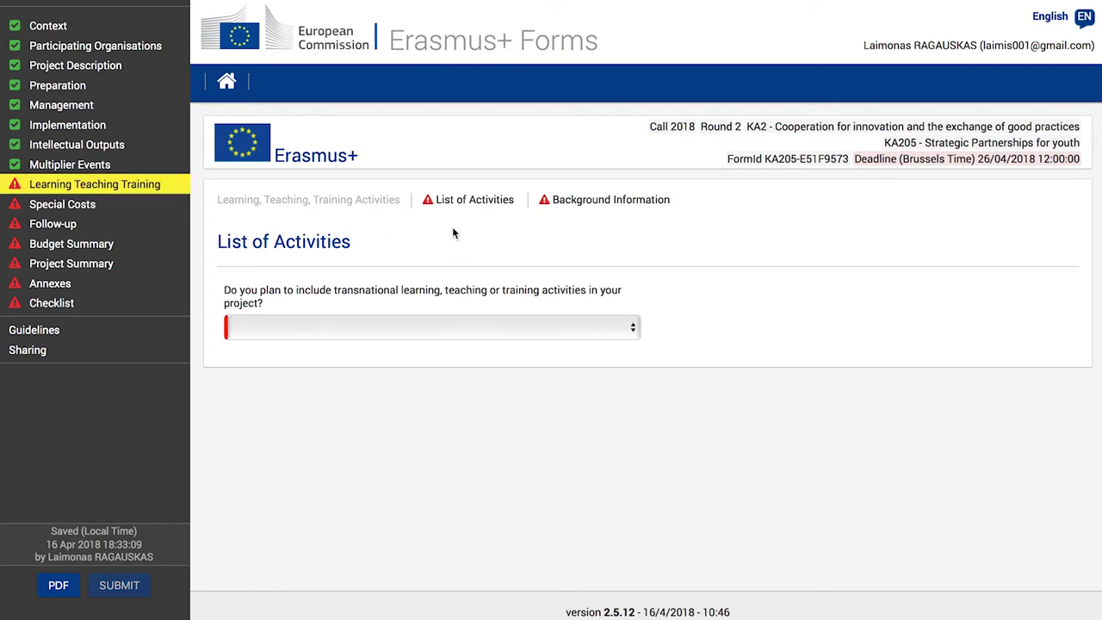
{"action": "left_click", "coordinate": [333, 327]}
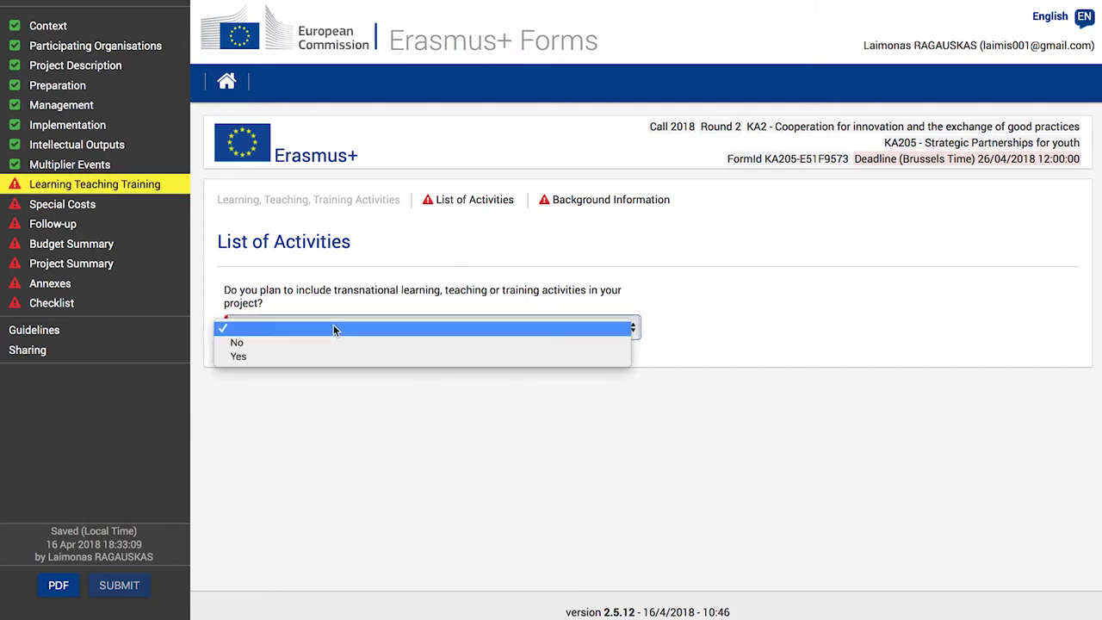
{"action": "left_click", "coordinate": [335, 344]}
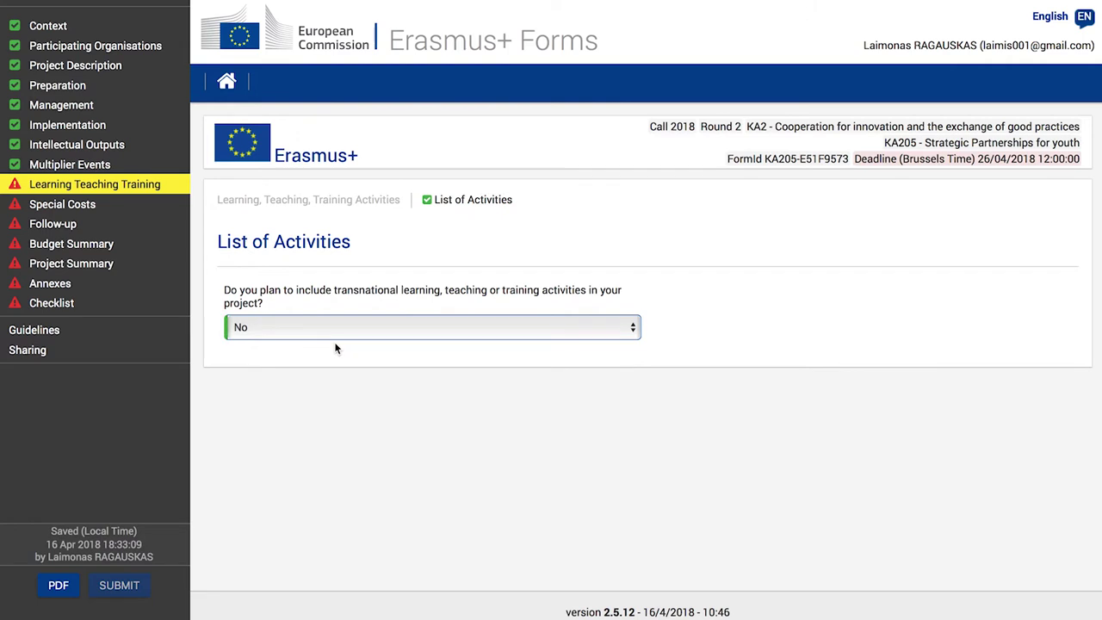
{"action": "left_click", "coordinate": [328, 326]}
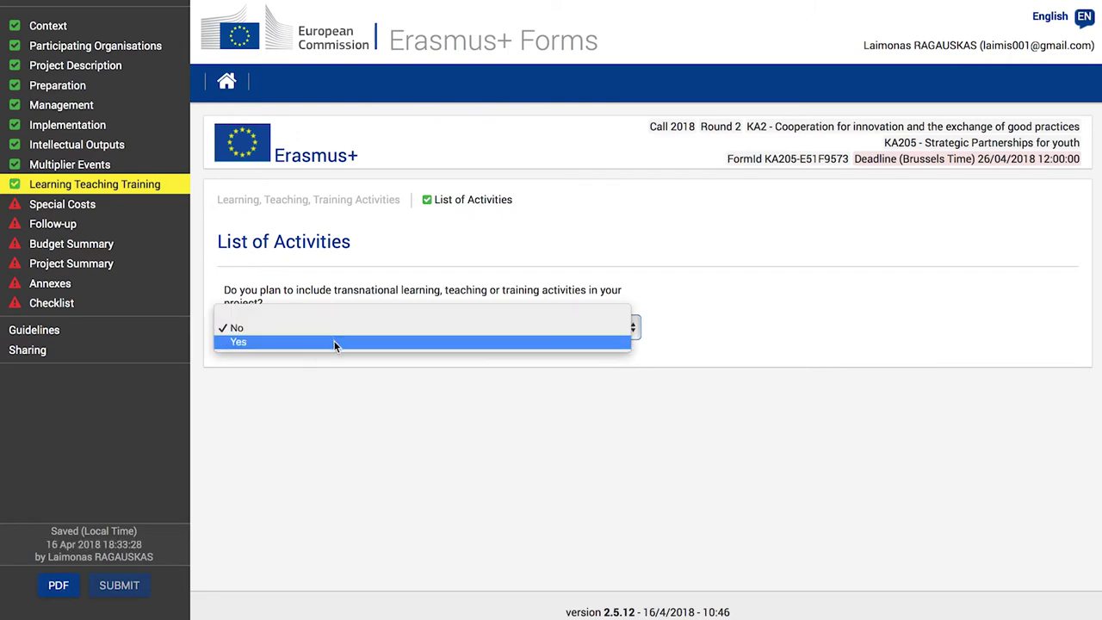
{"action": "left_click", "coordinate": [336, 346]}
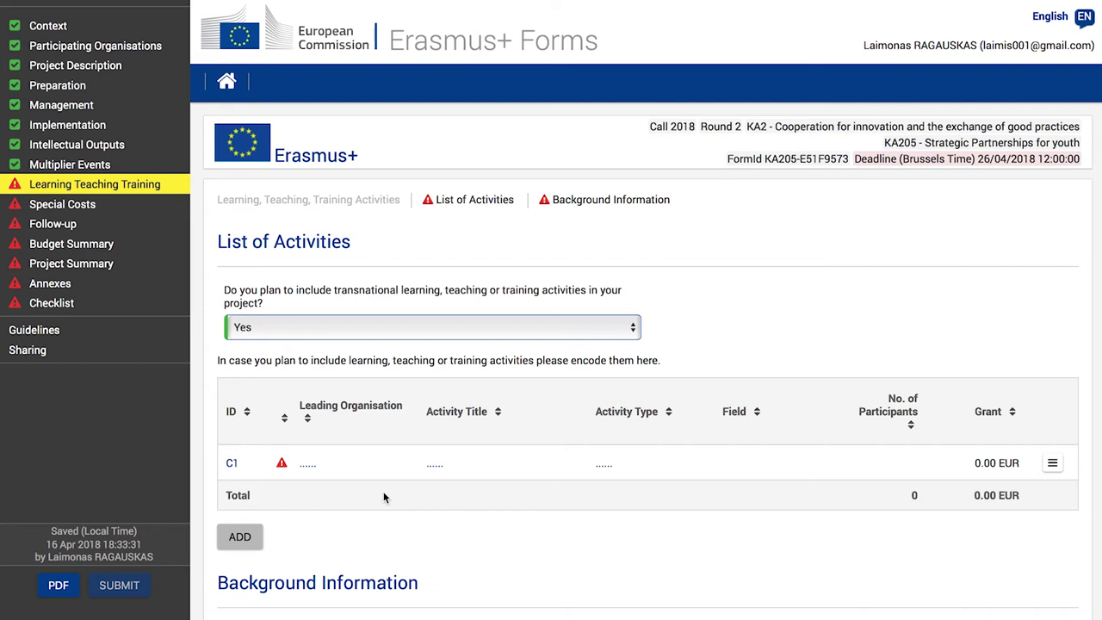
- Set activity C1's field to YOUTH and type to Short-term joint staff training events
{"action": "left_click", "coordinate": [1052, 463]}
{"action": "left_click", "coordinate": [913, 487]}
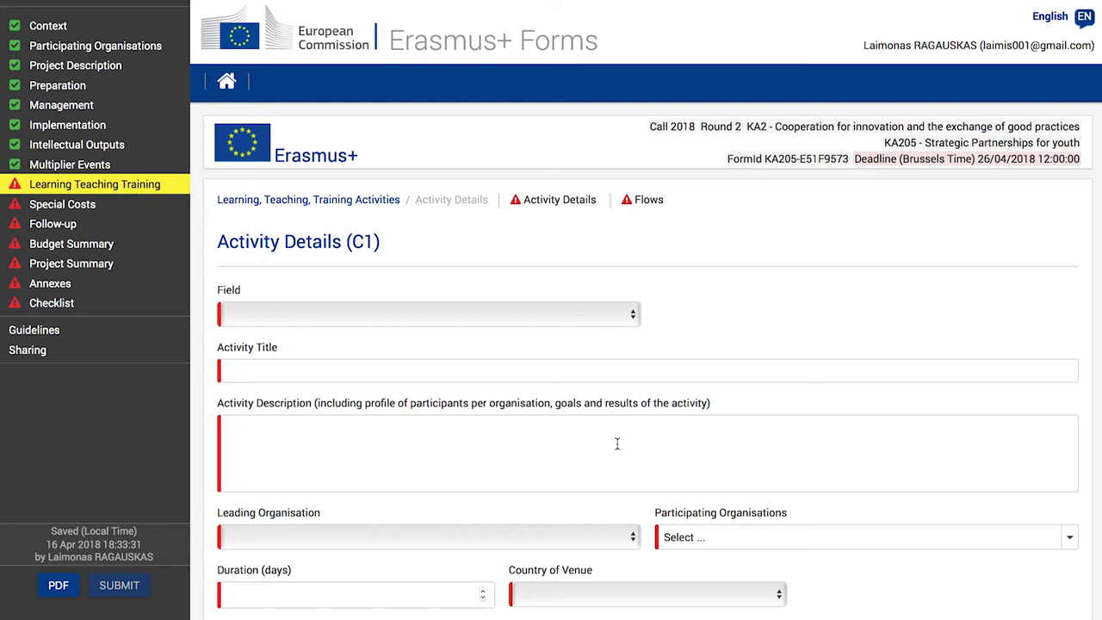
{"action": "left_click", "coordinate": [423, 317]}
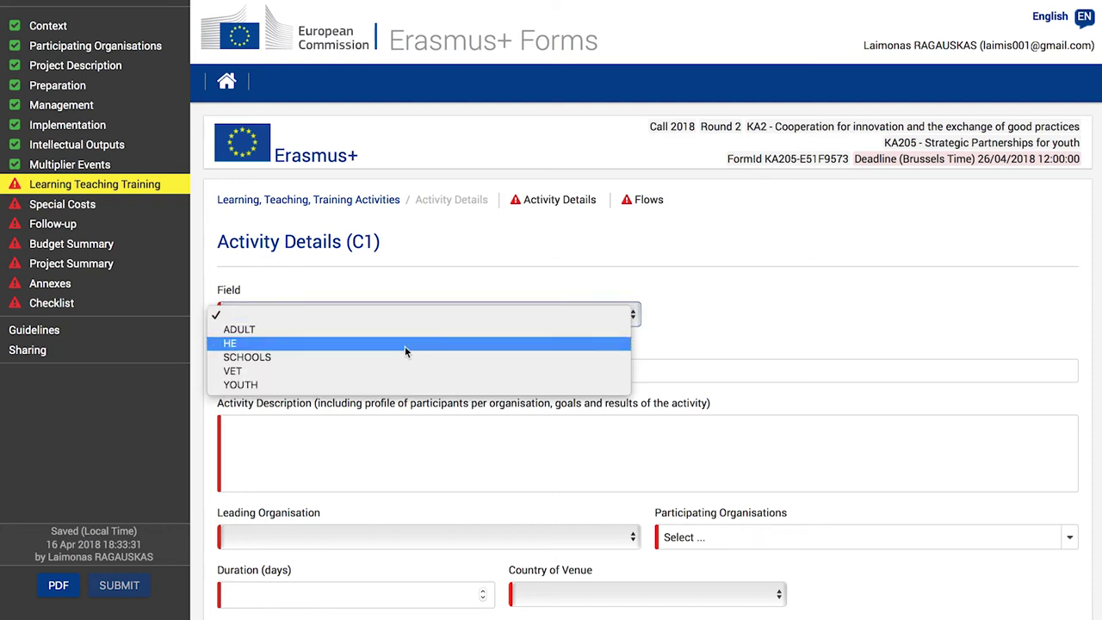
{"action": "left_click", "coordinate": [406, 384]}
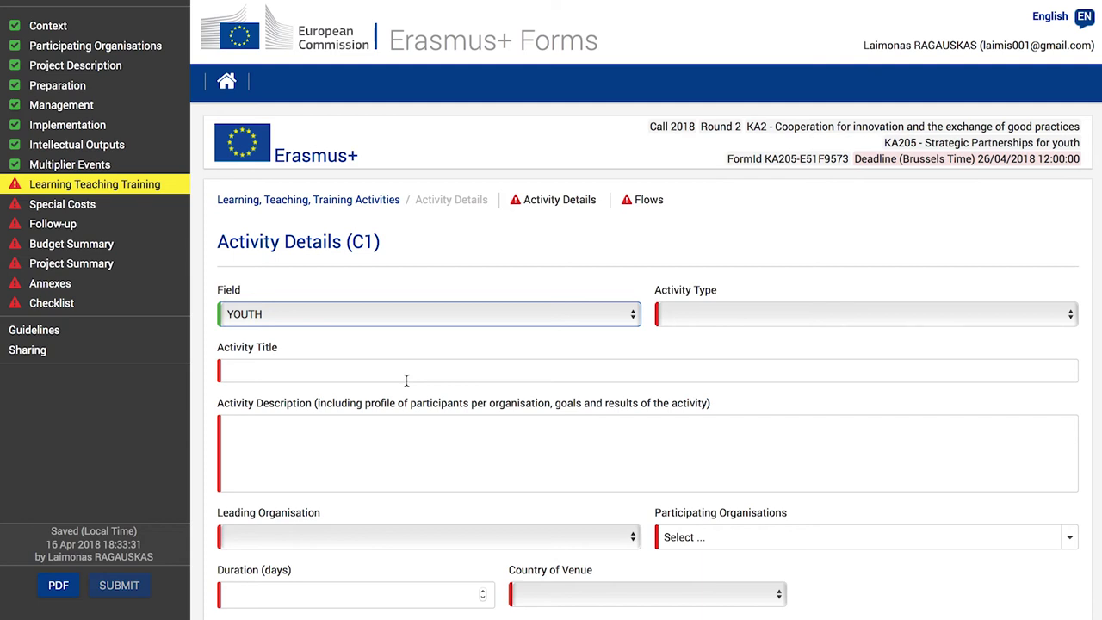
{"action": "left_click", "coordinate": [813, 314]}
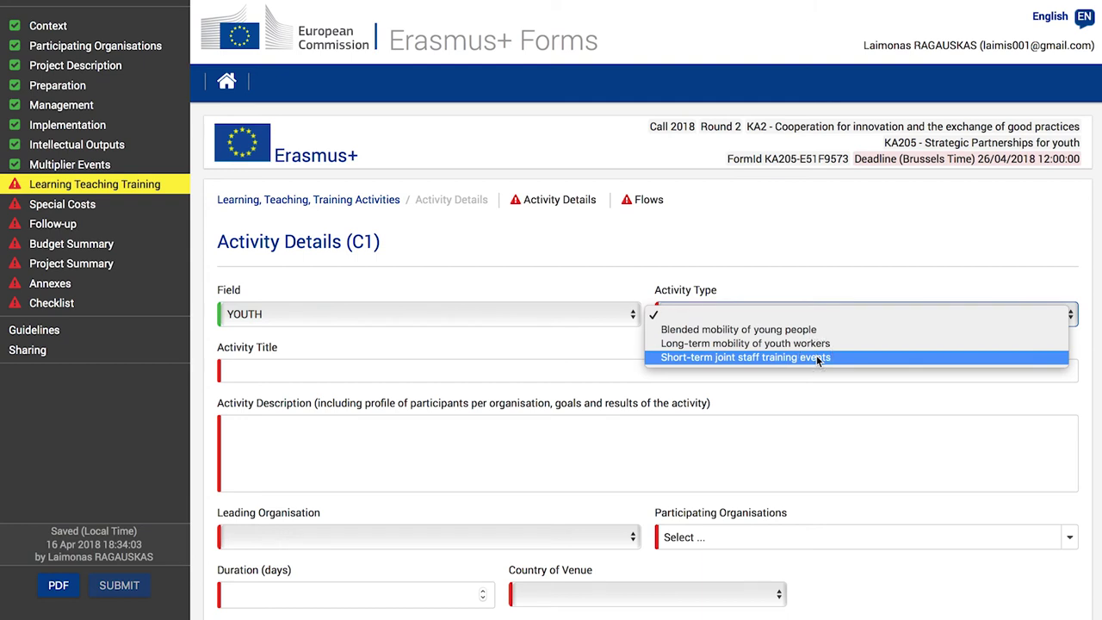
{"action": "left_click", "coordinate": [816, 356]}
- Title C1 'Staff training' and describe participants, objectives, expected results and methodology
{"action": "left_click", "coordinate": [769, 367]}
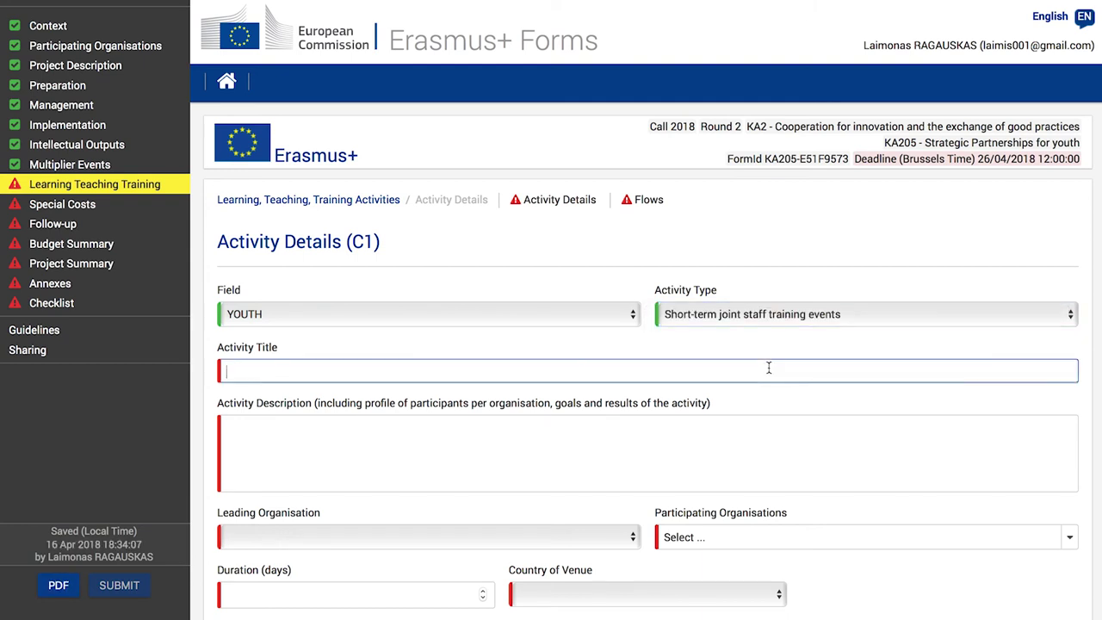
{"action": "type", "text": "Staff training"}
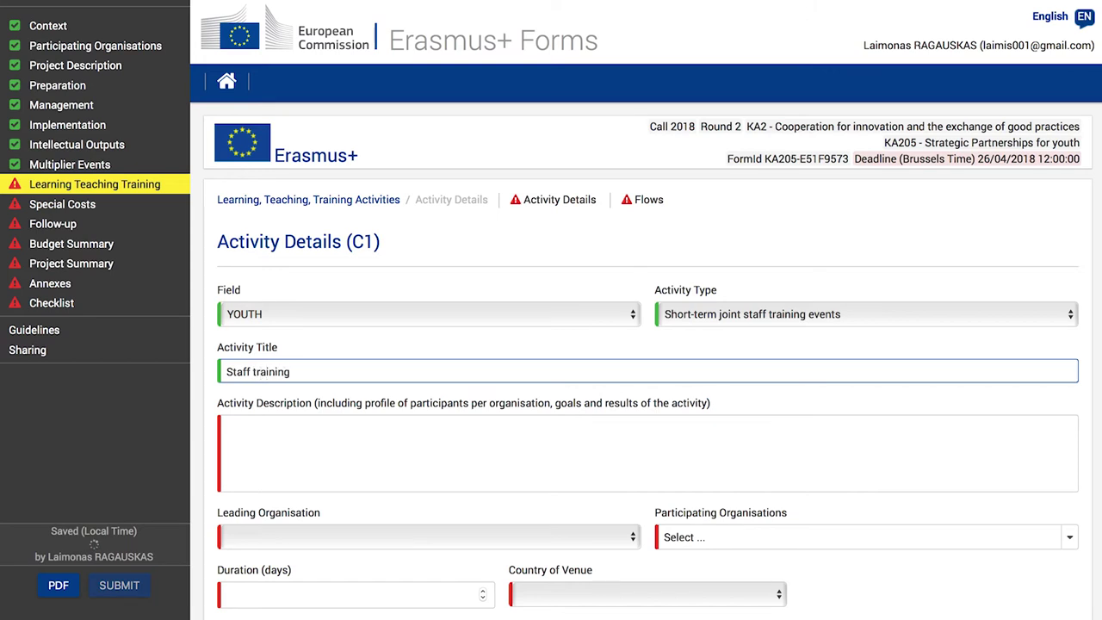
{"action": "left_click", "coordinate": [650, 471]}
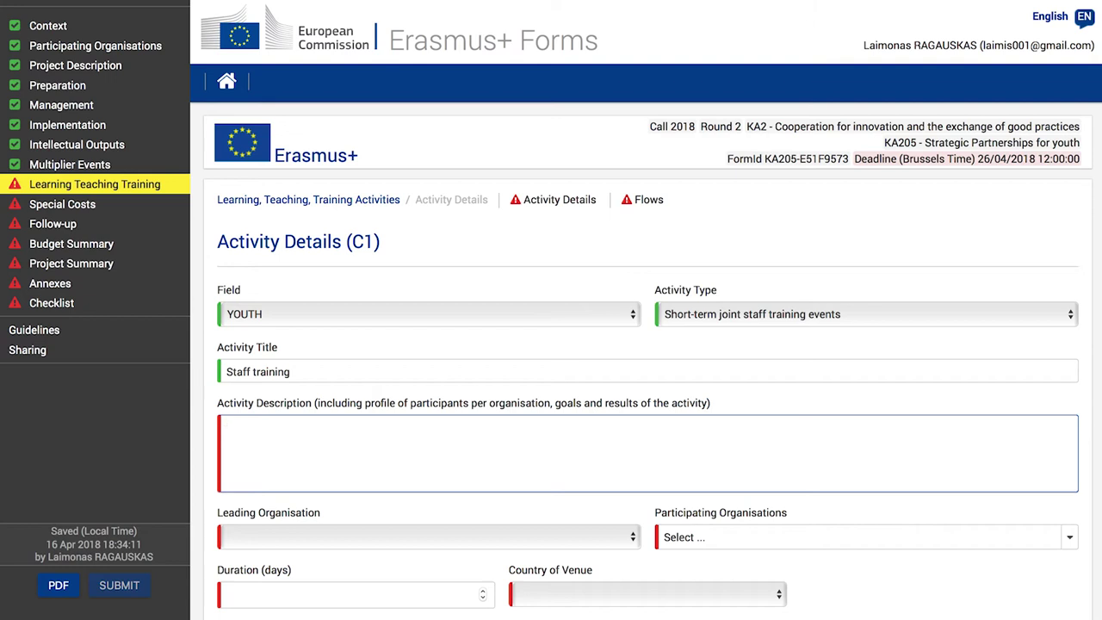
{"action": "type", "text": "participants "}
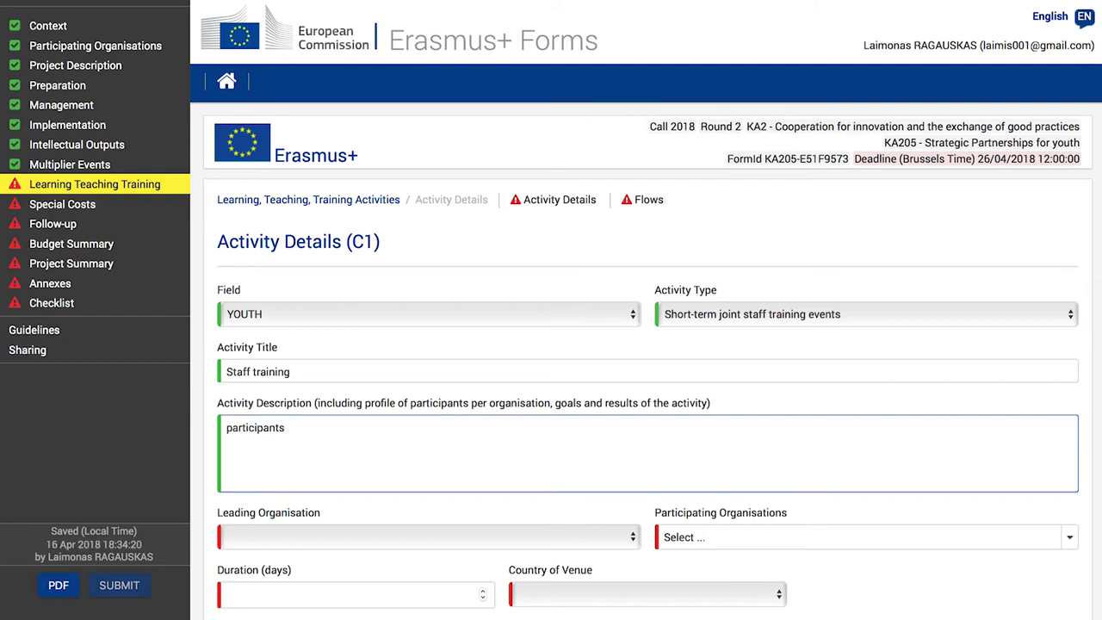
{"action": "type", "text": "objectives "}
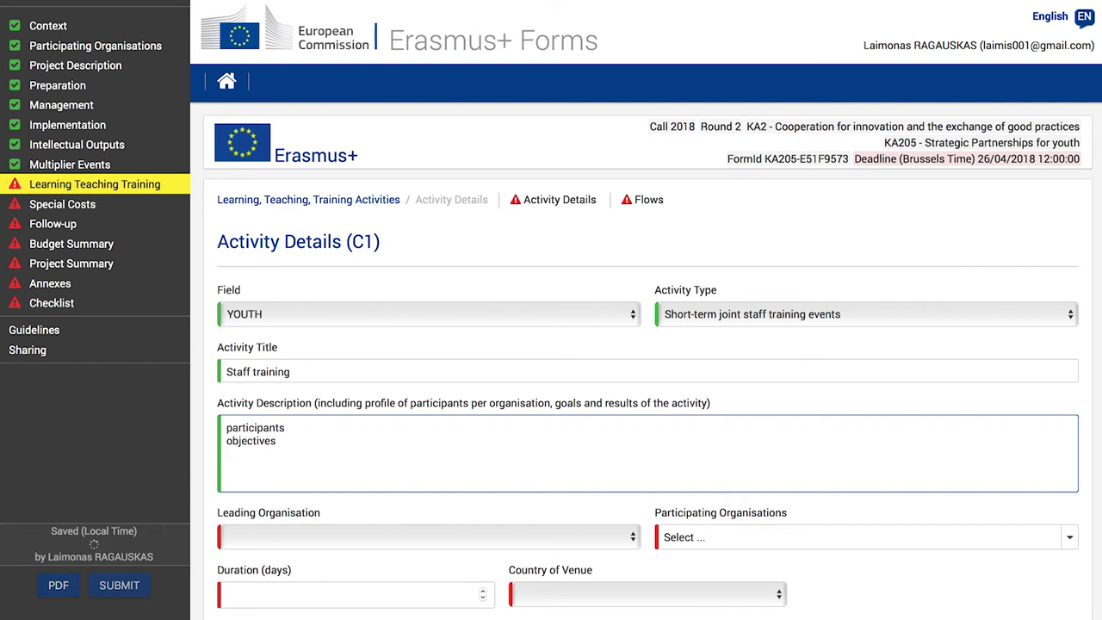
{"action": "type", "text": "expected re"}
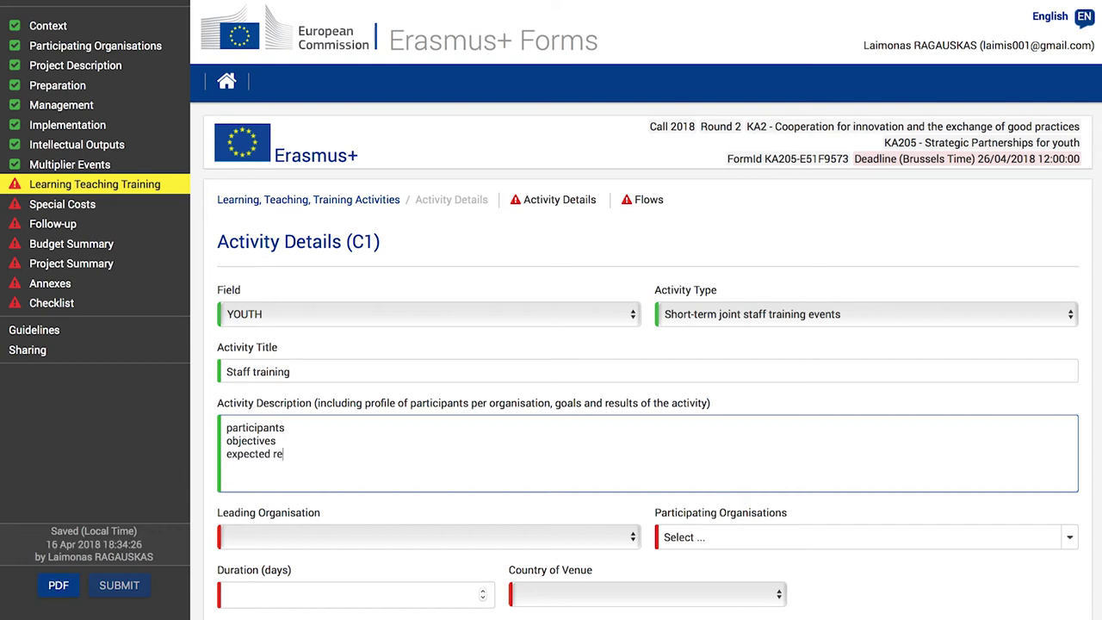
{"action": "type", "text": "sults "}
{"action": "type", "text": "metho"}
{"action": "type", "text": "dology"}
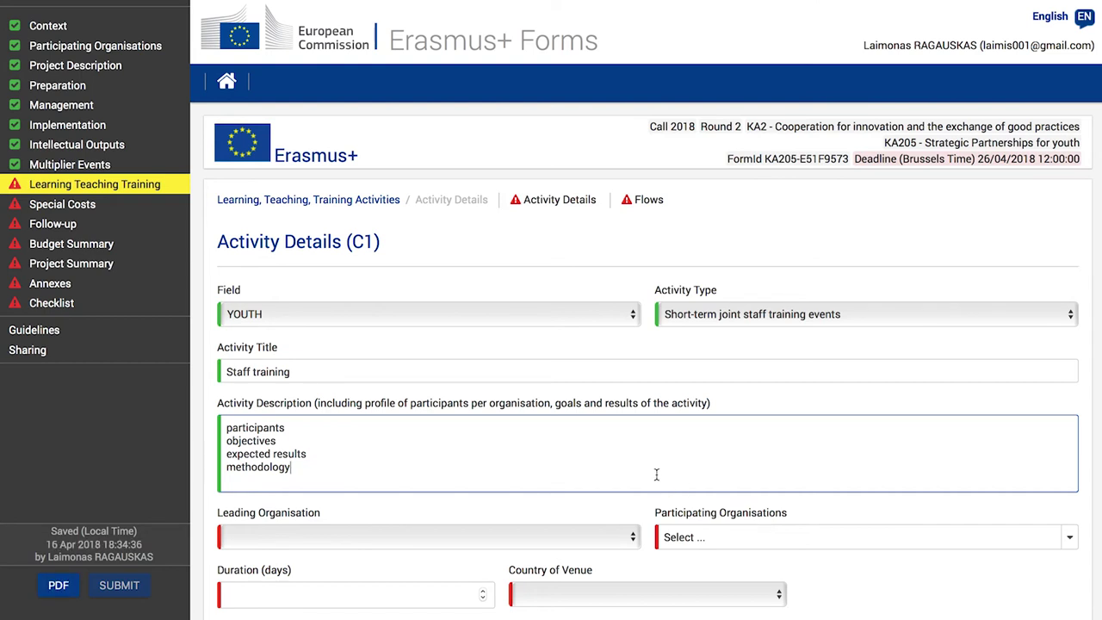
- Make Badgecraft Ireland Limited C1's leading organisation with VIESOJI ISTAIGA NECTARUS participating
{"action": "scroll", "coordinate": [656, 474], "scroll_direction": "down", "scroll_amount": 1}
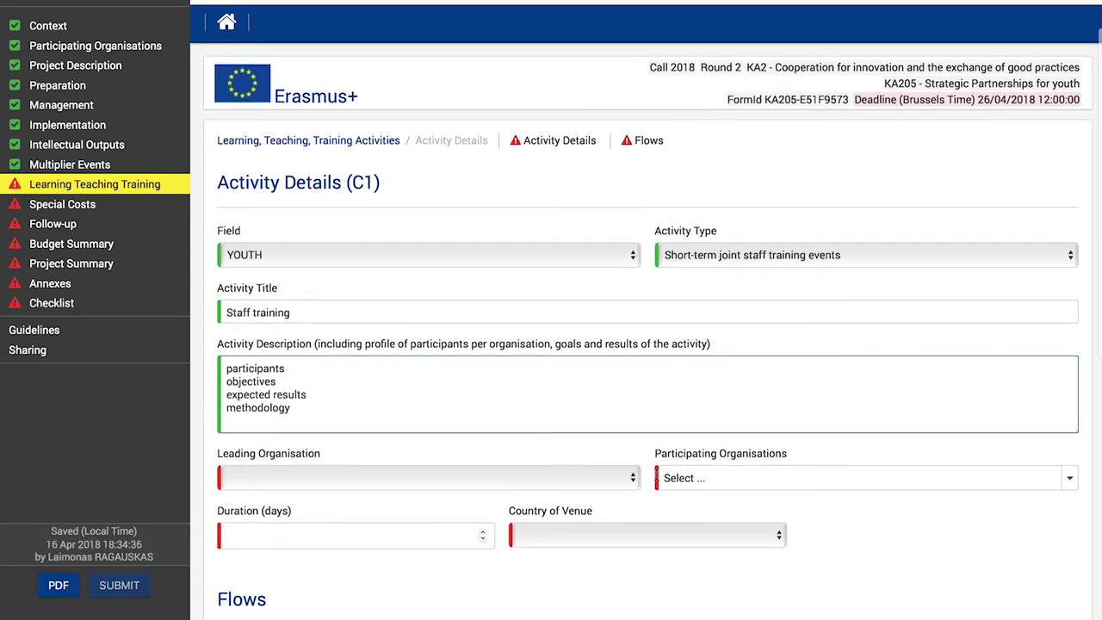
{"action": "left_click", "coordinate": [592, 456]}
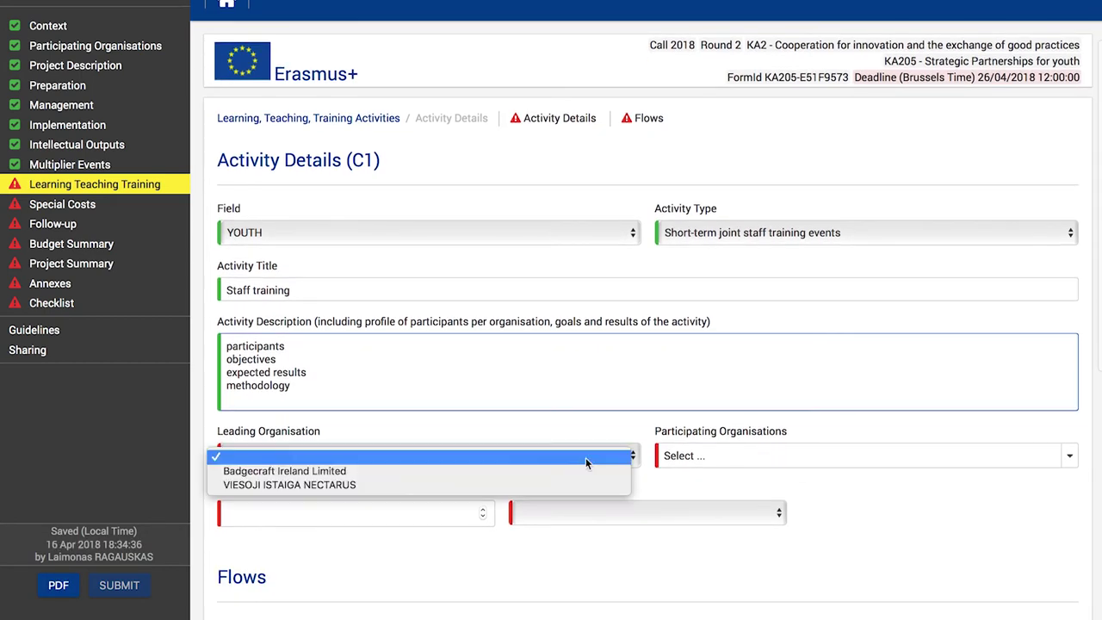
{"action": "left_click", "coordinate": [526, 471]}
{"action": "left_click", "coordinate": [700, 457]}
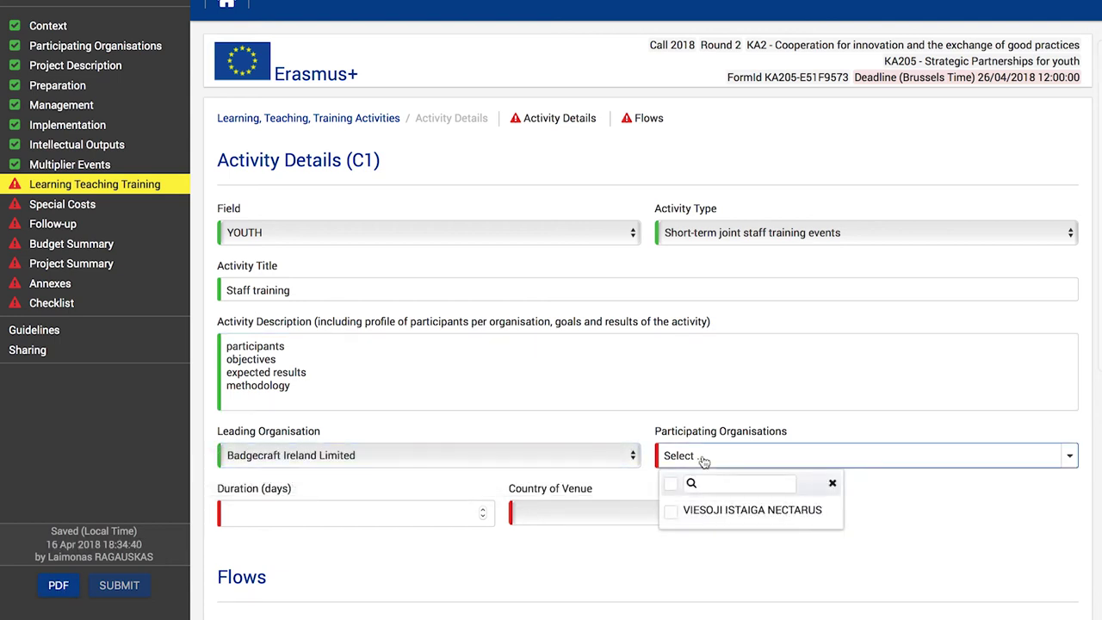
{"action": "left_click", "coordinate": [675, 515]}
{"action": "left_click", "coordinate": [590, 494]}
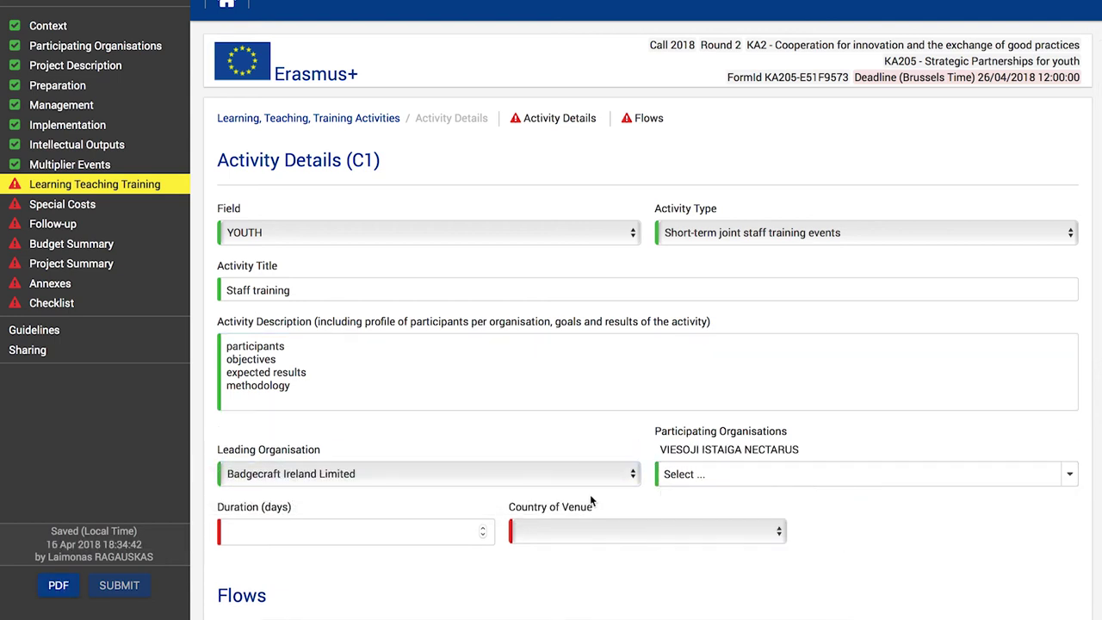
- Set C1's duration to 4 days and its venue country to Ireland
{"action": "left_click", "coordinate": [453, 529]}
{"action": "left_click", "coordinate": [483, 527]}
{"action": "left_click", "coordinate": [482, 527]}
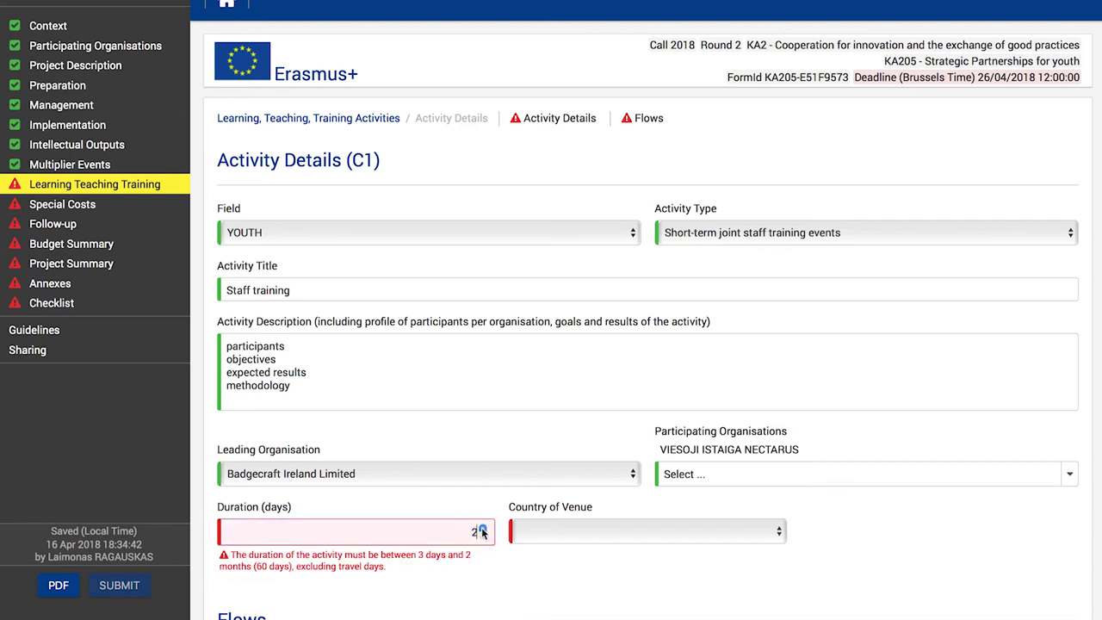
{"action": "left_click", "coordinate": [483, 527]}
{"action": "left_click", "coordinate": [483, 528]}
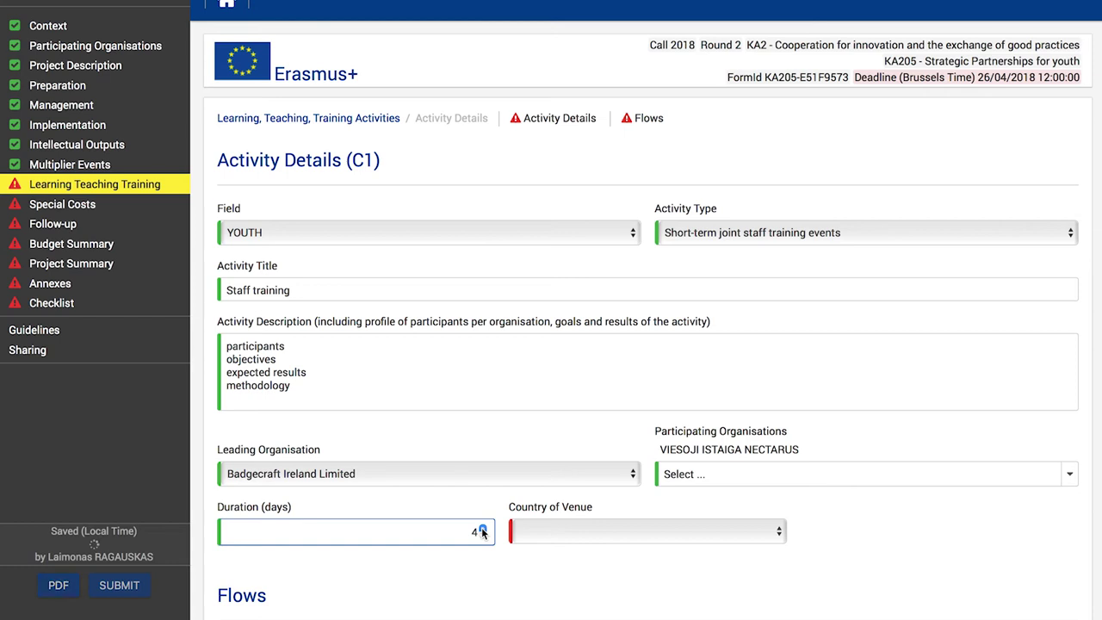
{"action": "left_click", "coordinate": [557, 529]}
{"action": "left_click", "coordinate": [557, 562]}
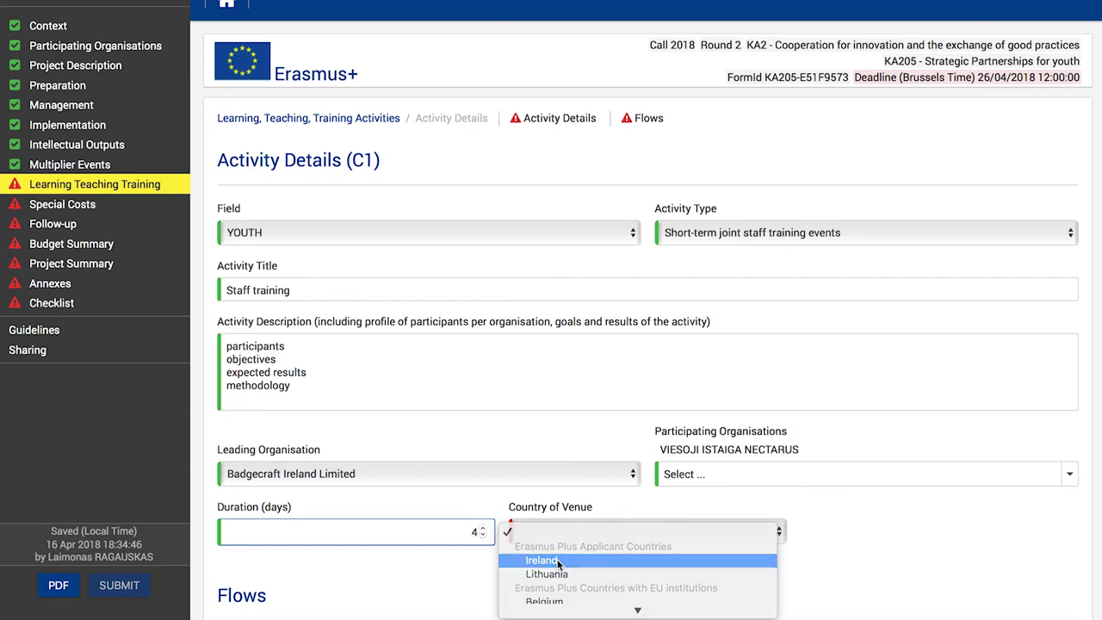
{"action": "scroll", "coordinate": [528, 564], "scroll_direction": "down", "scroll_amount": 2}
{"action": "scroll", "coordinate": [528, 564], "scroll_direction": "down", "scroll_amount": 5}
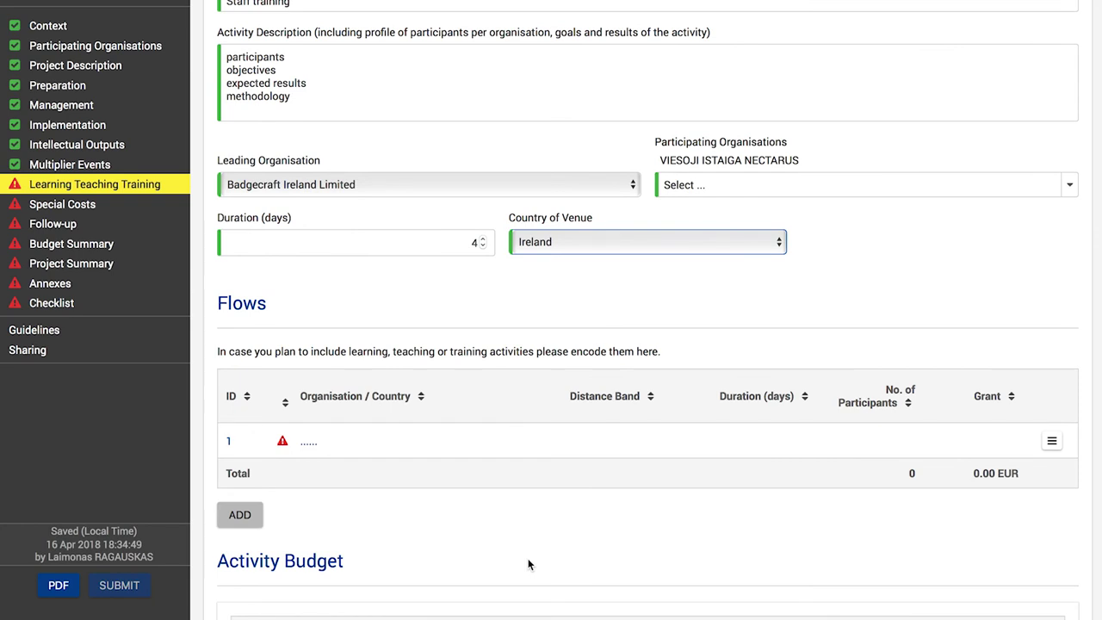
- Assign flow 1 to Badgecraft Ireland Limited with 6 participants and 0 accompanying persons
{"action": "left_click", "coordinate": [1051, 442]}
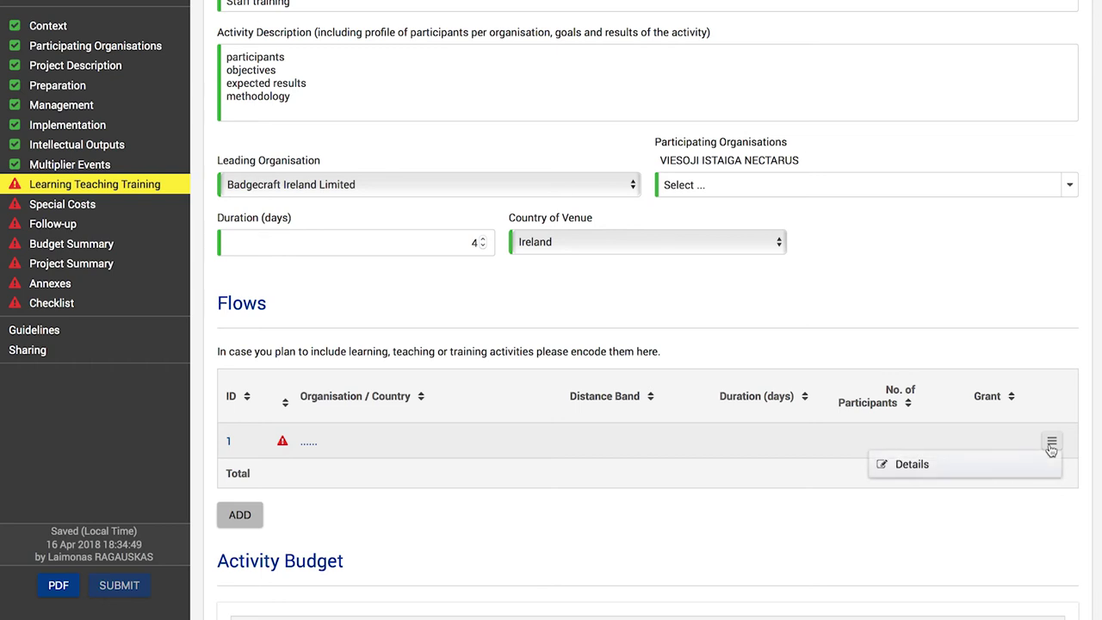
{"action": "left_click", "coordinate": [963, 470]}
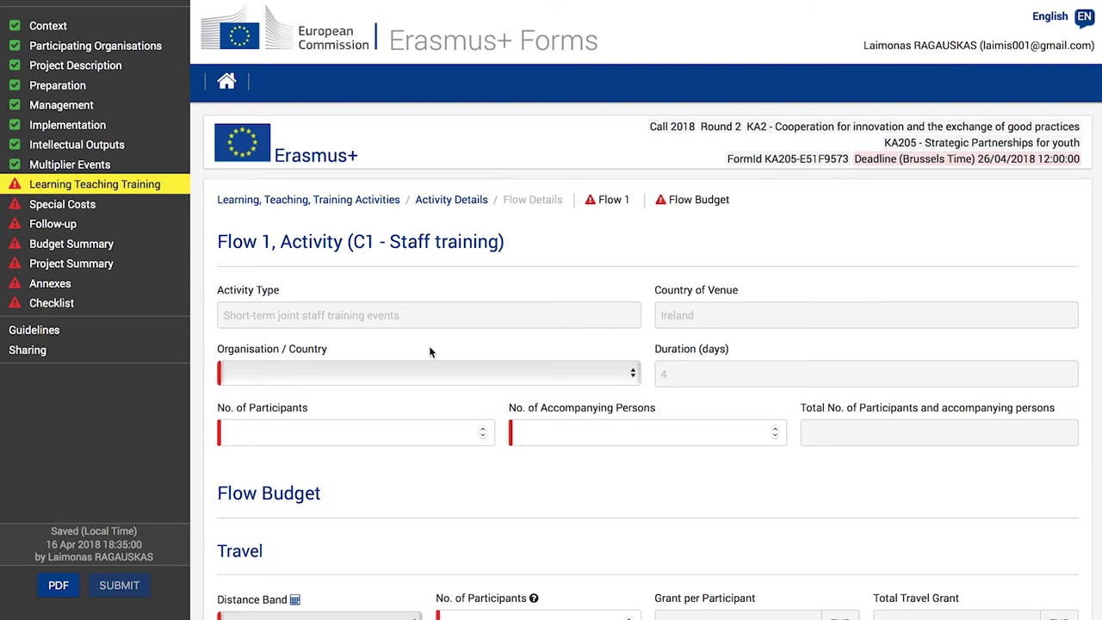
{"action": "scroll", "coordinate": [428, 345], "scroll_direction": "down", "scroll_amount": 1}
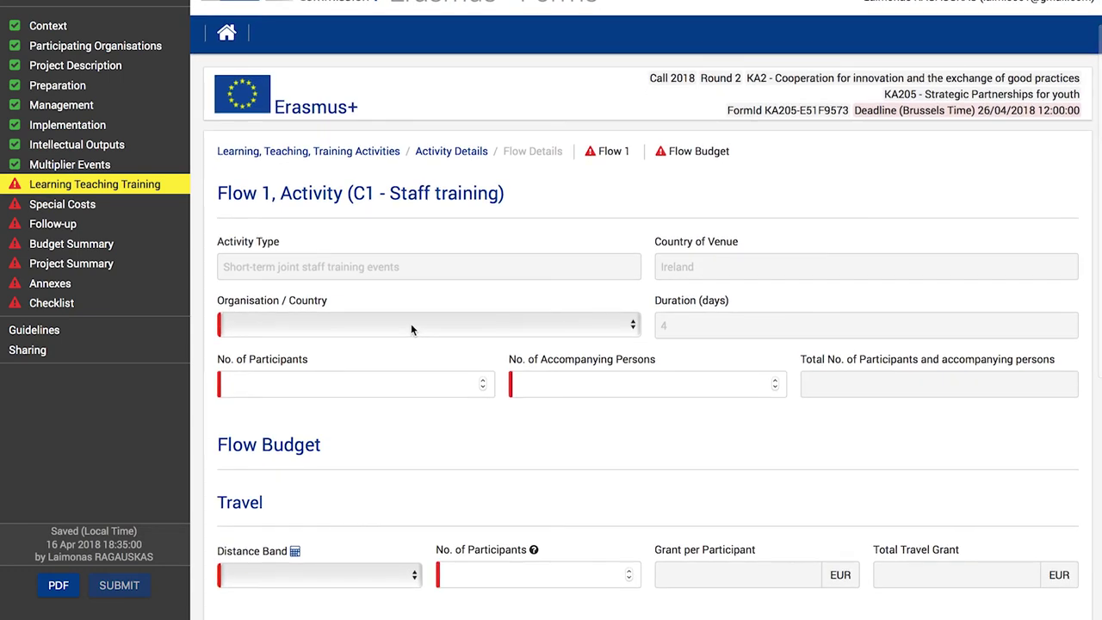
{"action": "left_click", "coordinate": [410, 323]}
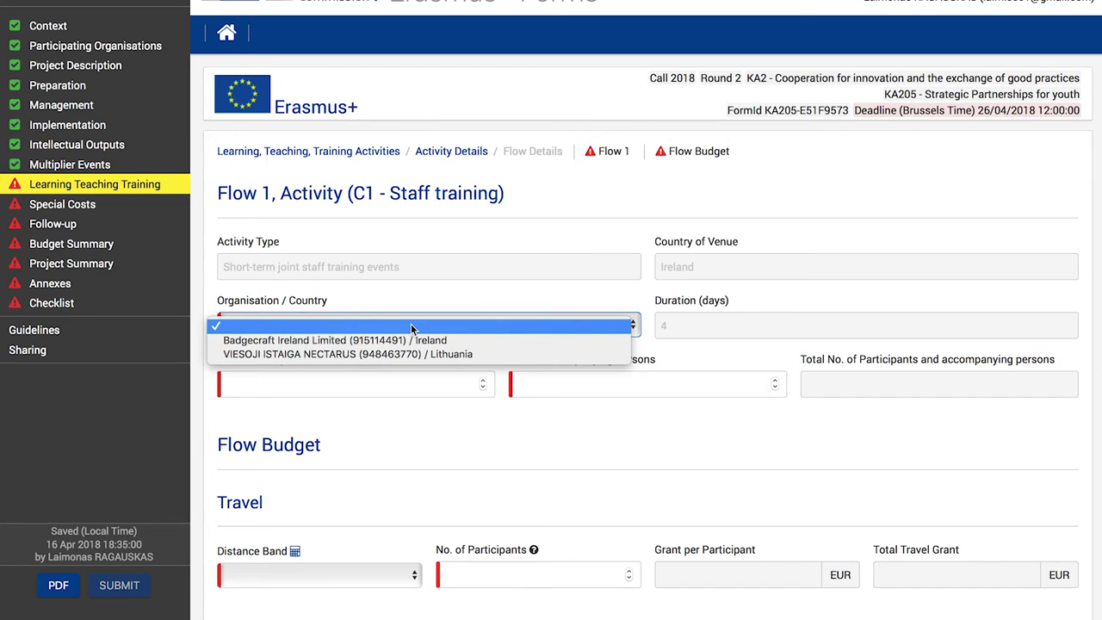
{"action": "left_click", "coordinate": [413, 342]}
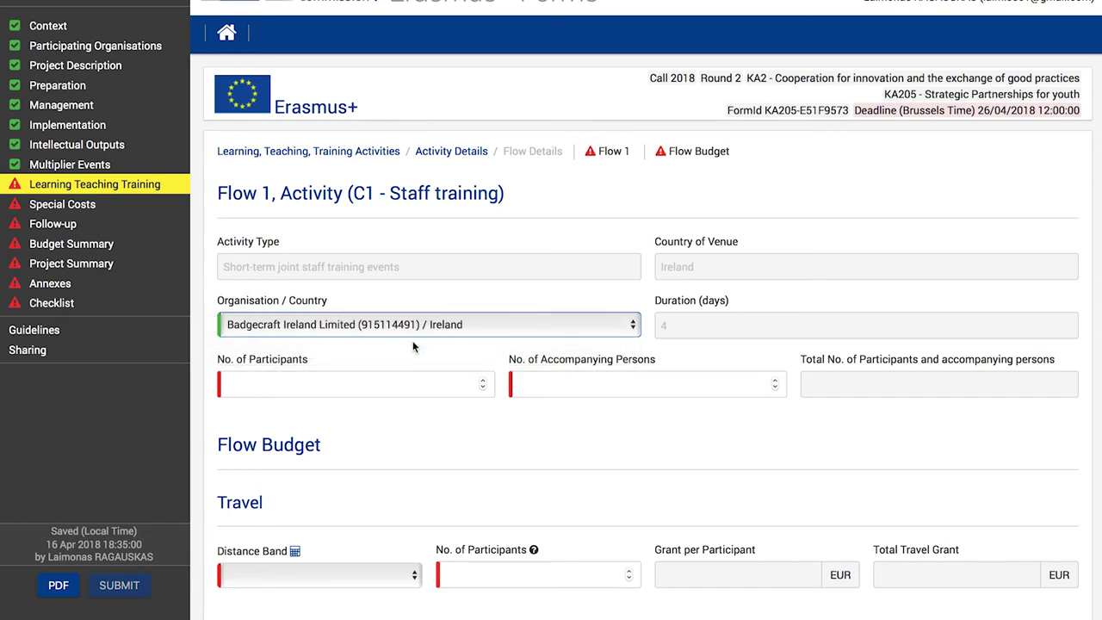
{"action": "left_click", "coordinate": [456, 385]}
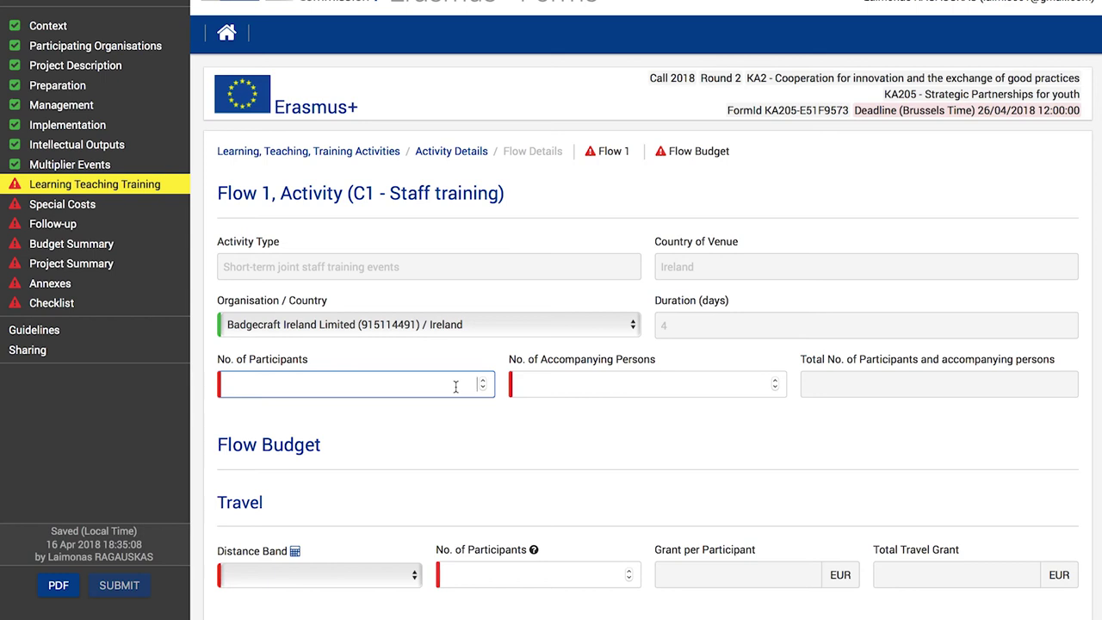
{"action": "type", "text": "6"}
{"action": "left_click", "coordinate": [583, 384]}
{"action": "type", "text": "0"}
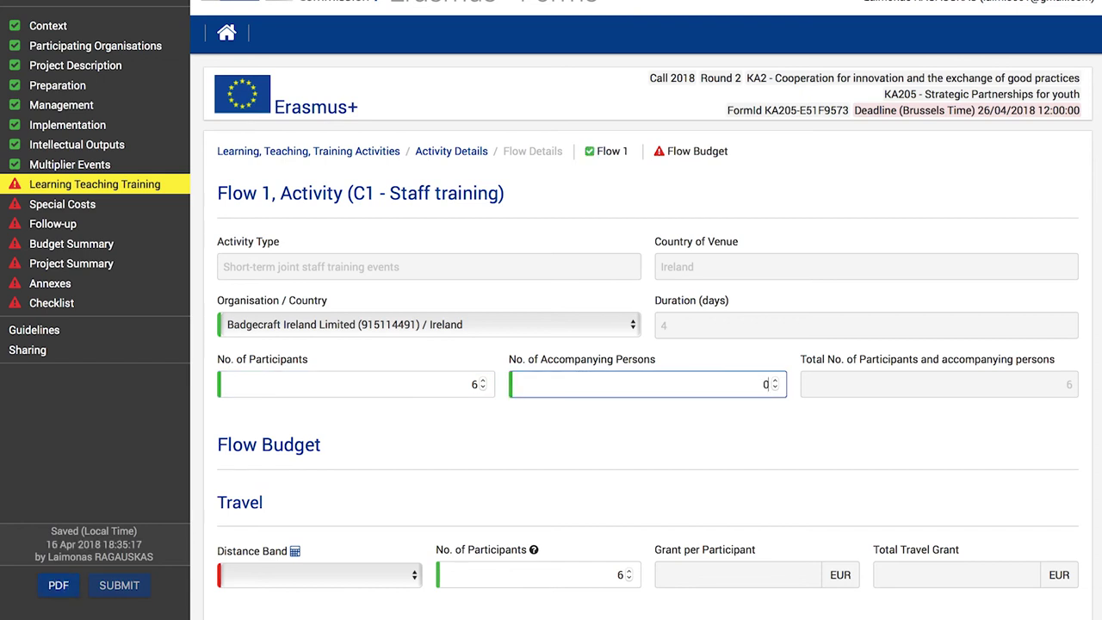
- Set flow 1's distance band to 100 - 499 km
{"action": "left_click", "coordinate": [578, 439]}
{"action": "scroll", "coordinate": [577, 439], "scroll_direction": "down", "scroll_amount": 1}
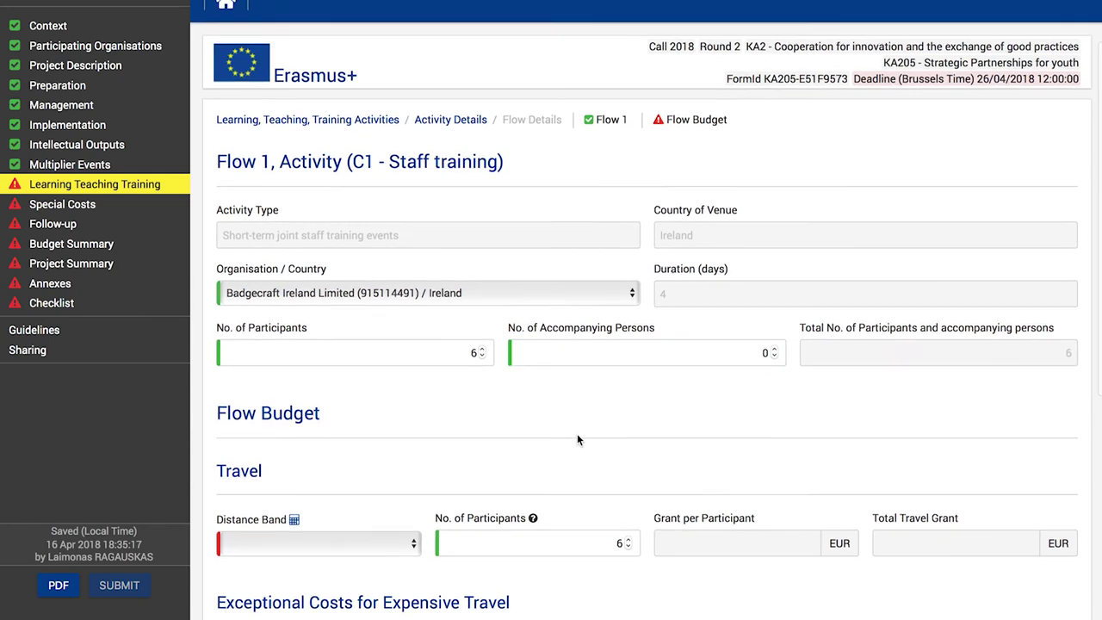
{"action": "left_click", "coordinate": [471, 338]}
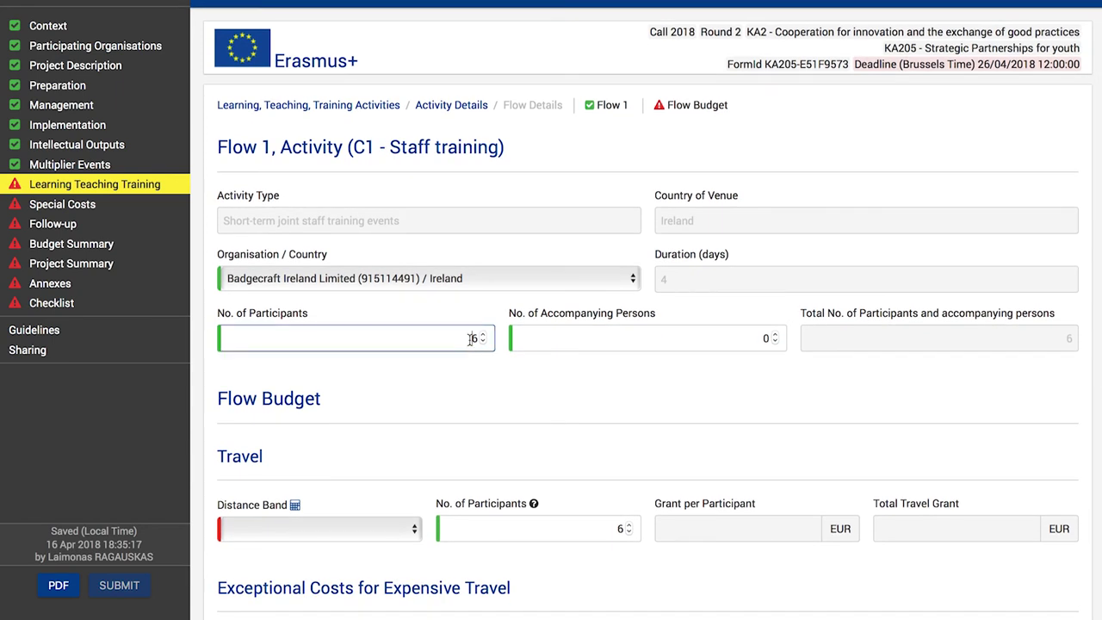
{"action": "left_click", "coordinate": [540, 412]}
{"action": "scroll", "coordinate": [540, 411], "scroll_direction": "down", "scroll_amount": 3}
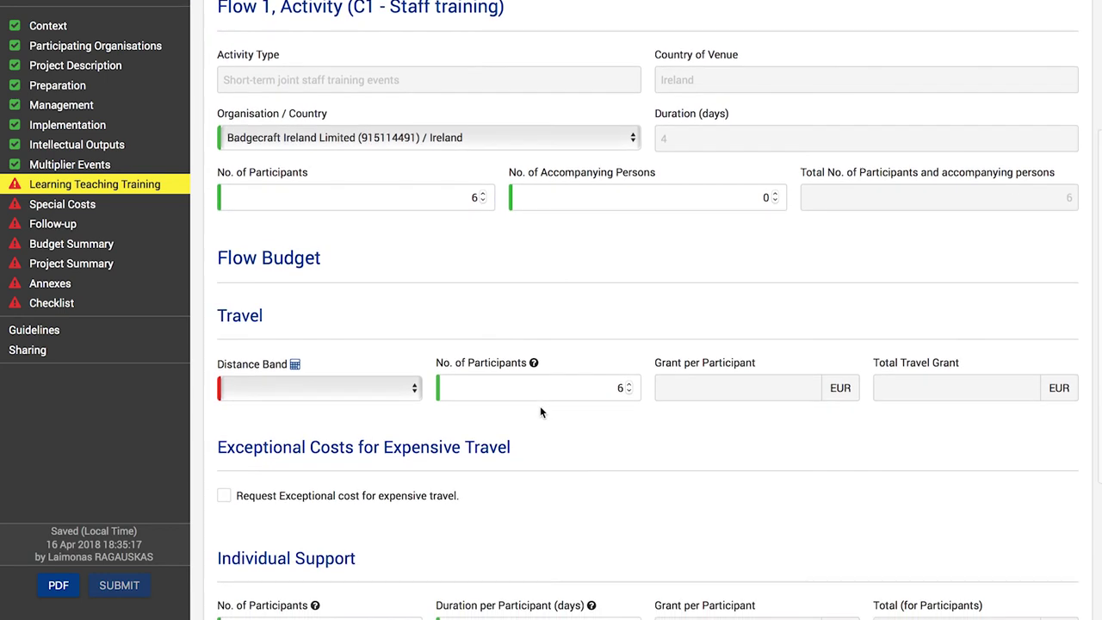
{"action": "left_click", "coordinate": [376, 394]}
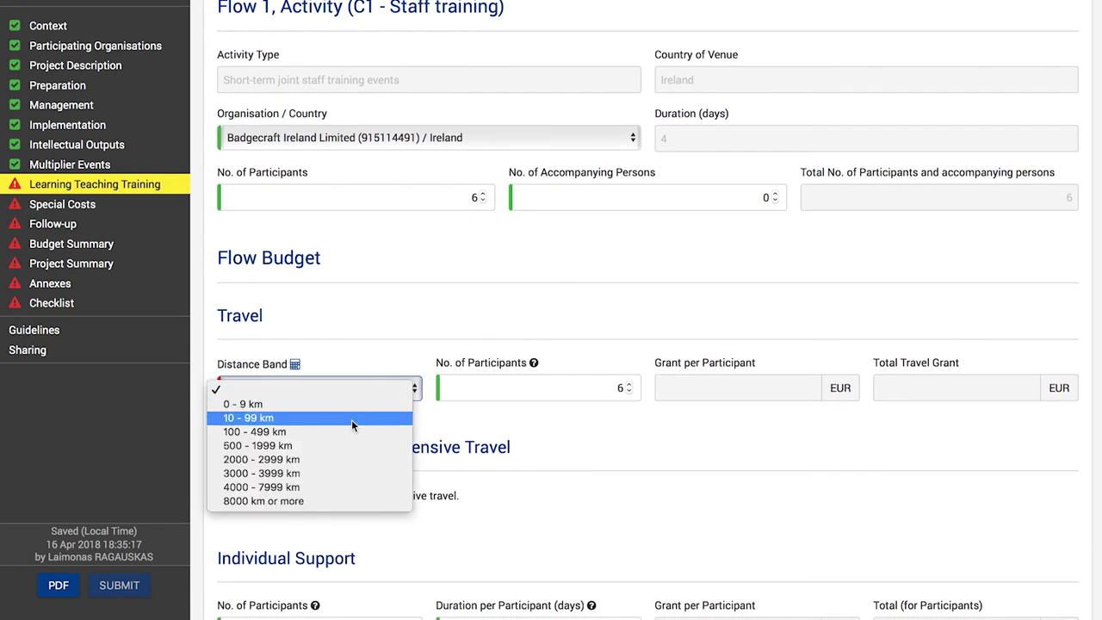
{"action": "left_click", "coordinate": [352, 432]}
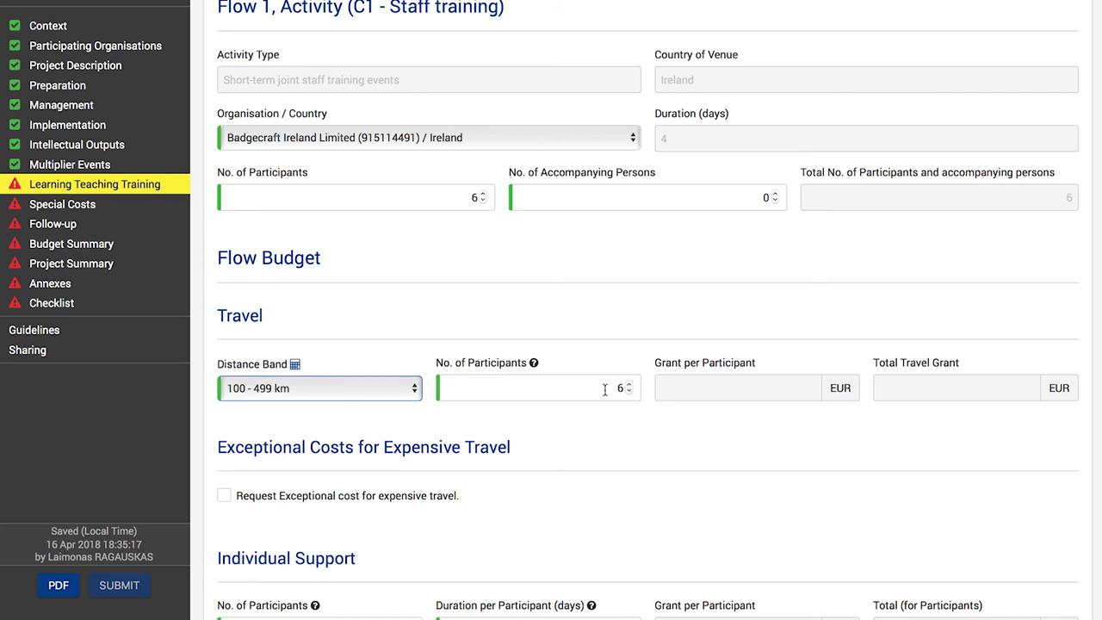
{"action": "scroll", "coordinate": [822, 430], "scroll_direction": "down", "scroll_amount": 2}
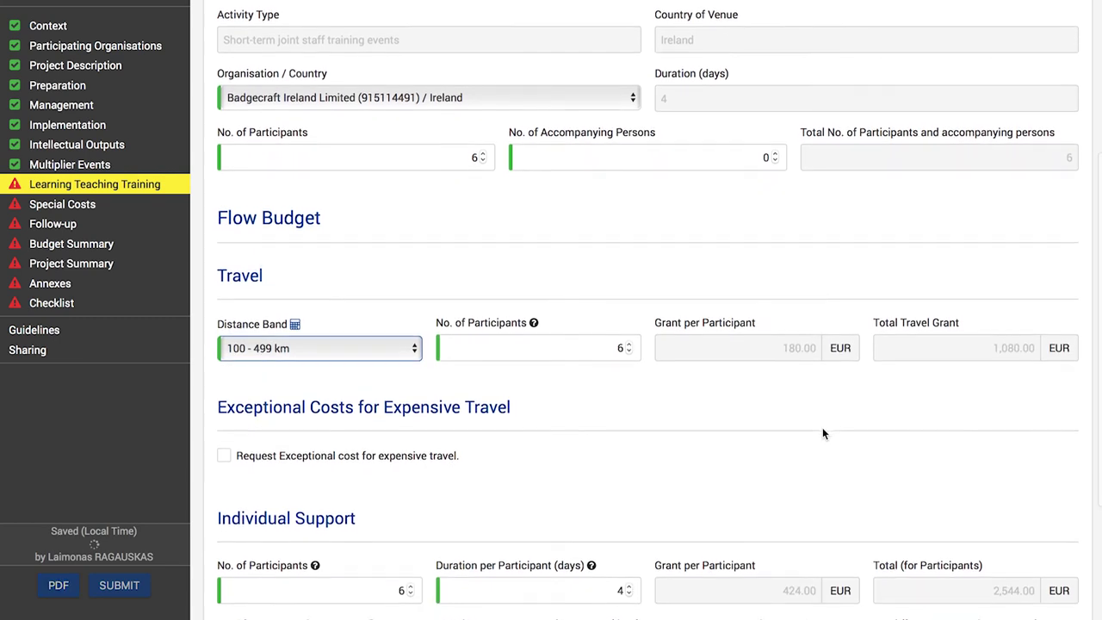
{"action": "scroll", "coordinate": [822, 433], "scroll_direction": "down", "scroll_amount": 4}
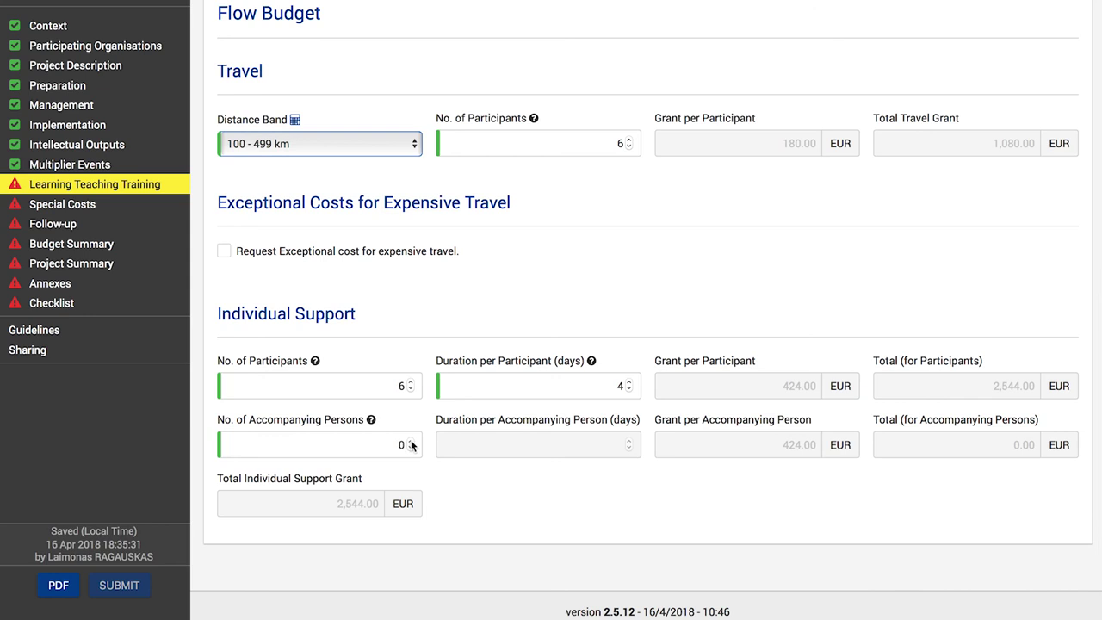
- Back on activity C1's details, add a second flow and open its details
{"action": "scroll", "coordinate": [504, 457], "scroll_direction": "up", "scroll_amount": 4}
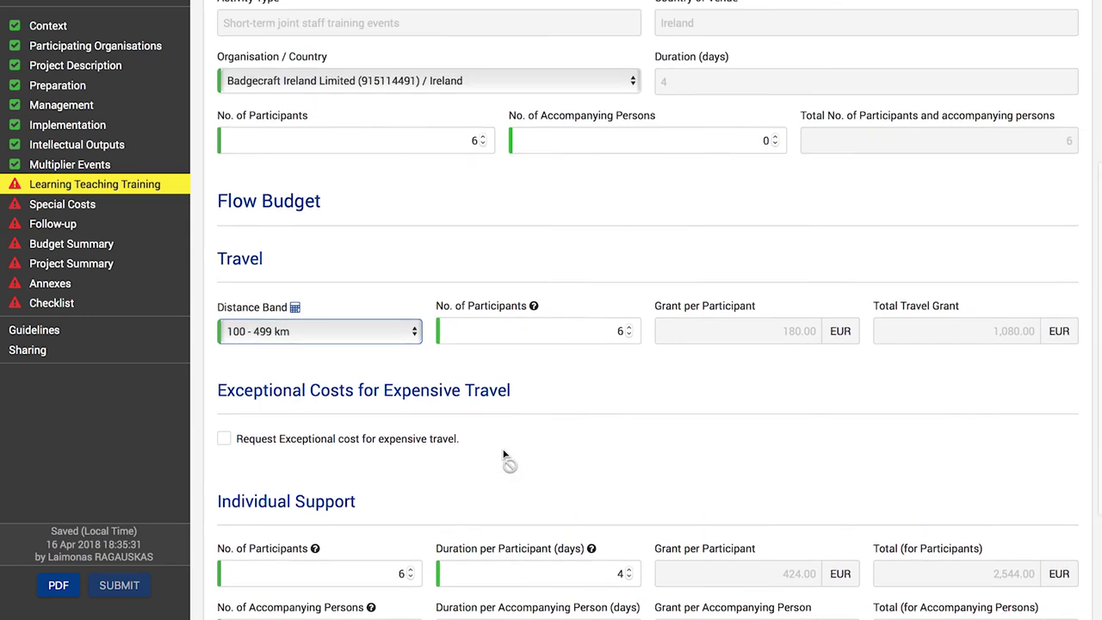
{"action": "scroll", "coordinate": [504, 450], "scroll_direction": "up", "scroll_amount": 2}
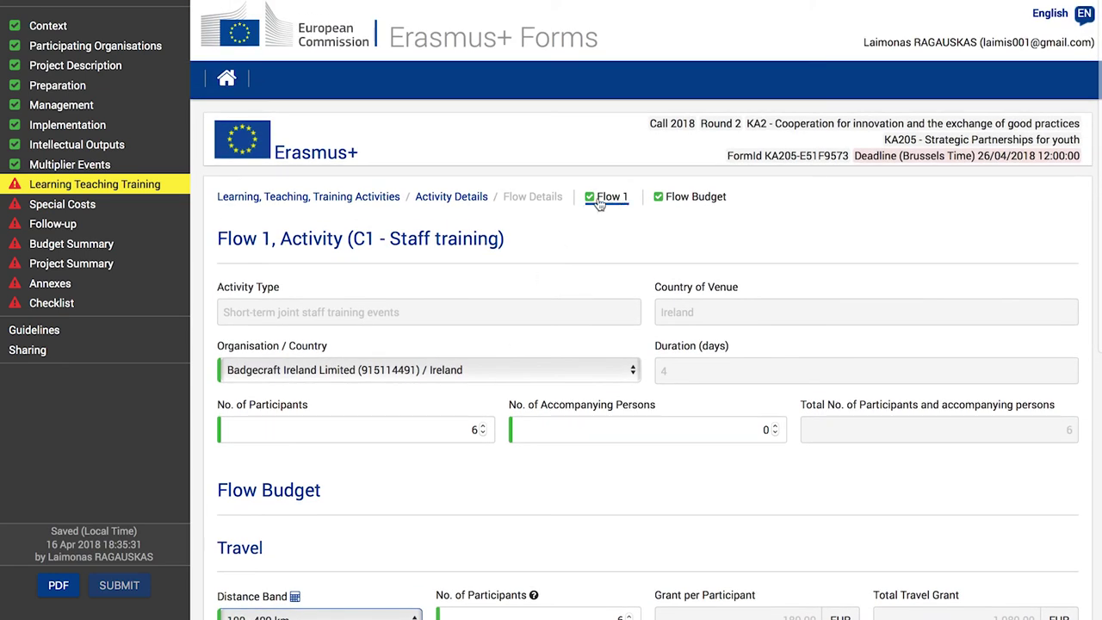
{"action": "left_click", "coordinate": [459, 196]}
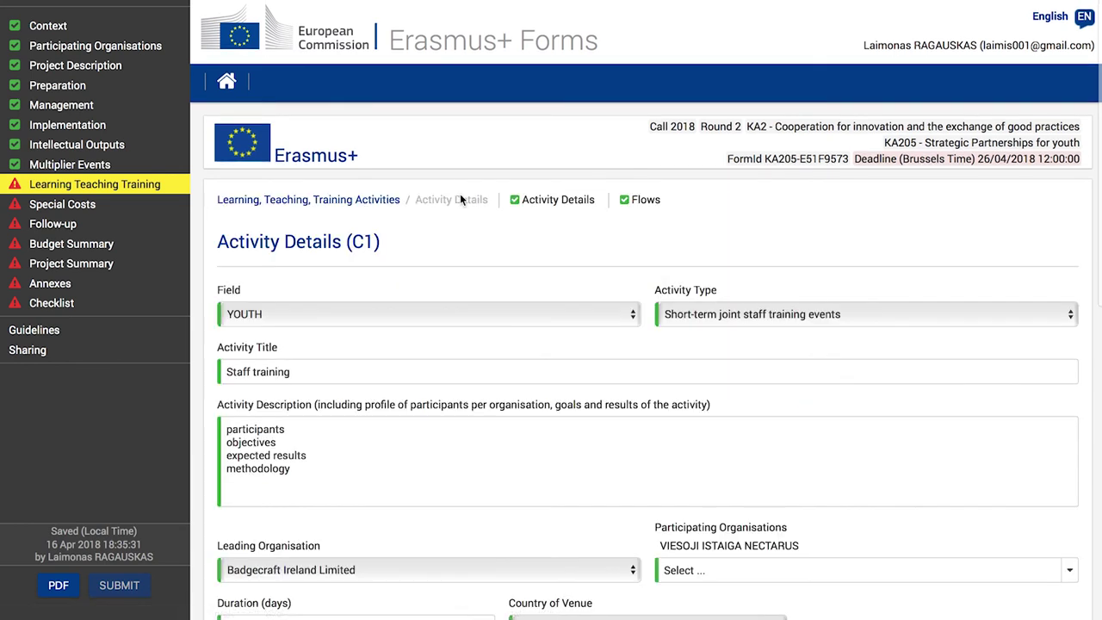
{"action": "scroll", "coordinate": [459, 414], "scroll_direction": "down", "scroll_amount": 6}
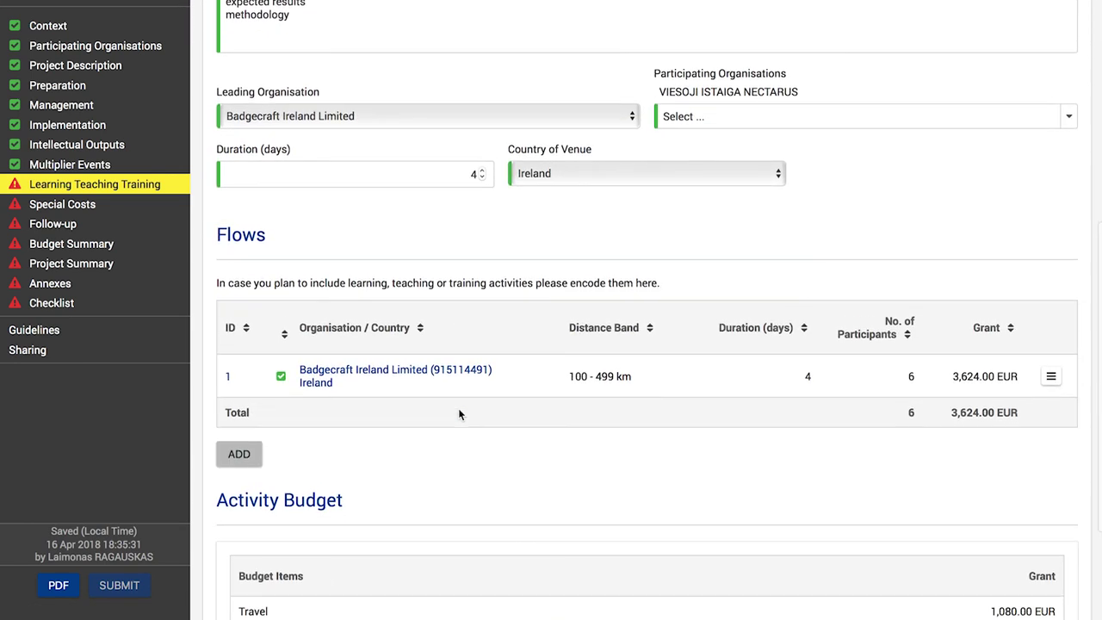
{"action": "left_click", "coordinate": [241, 437]}
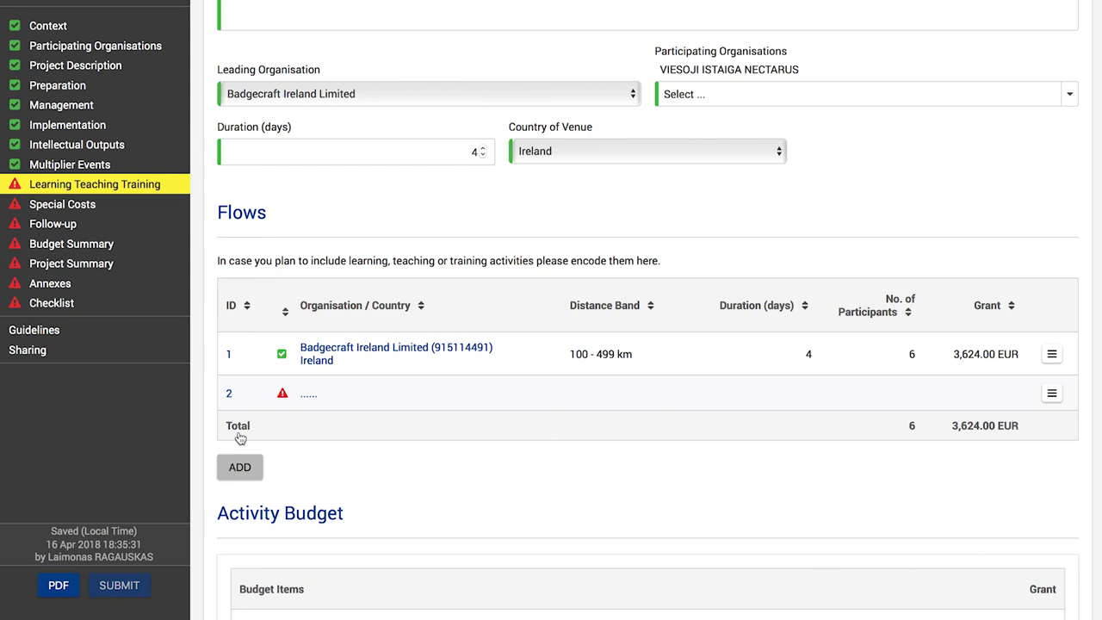
{"action": "left_click", "coordinate": [1051, 394]}
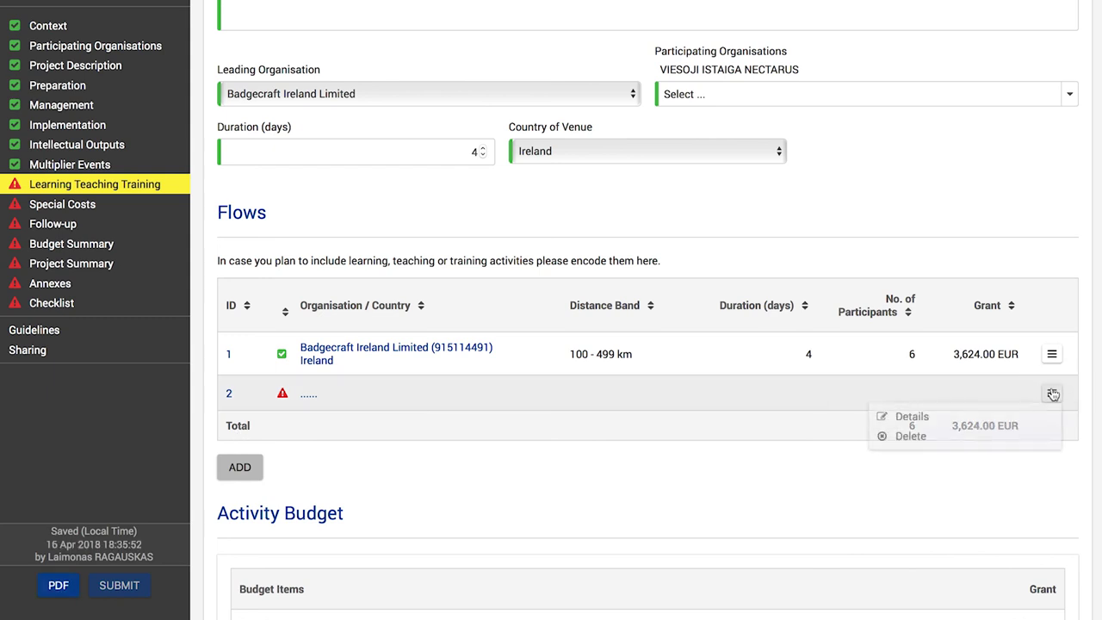
{"action": "left_click", "coordinate": [927, 422]}
- Give flow 2 VIESOJI ISTAIGA NECTARUS, 6 participants, 0 accompanying, 500 - 1999 km band
{"action": "left_click", "coordinate": [456, 371]}
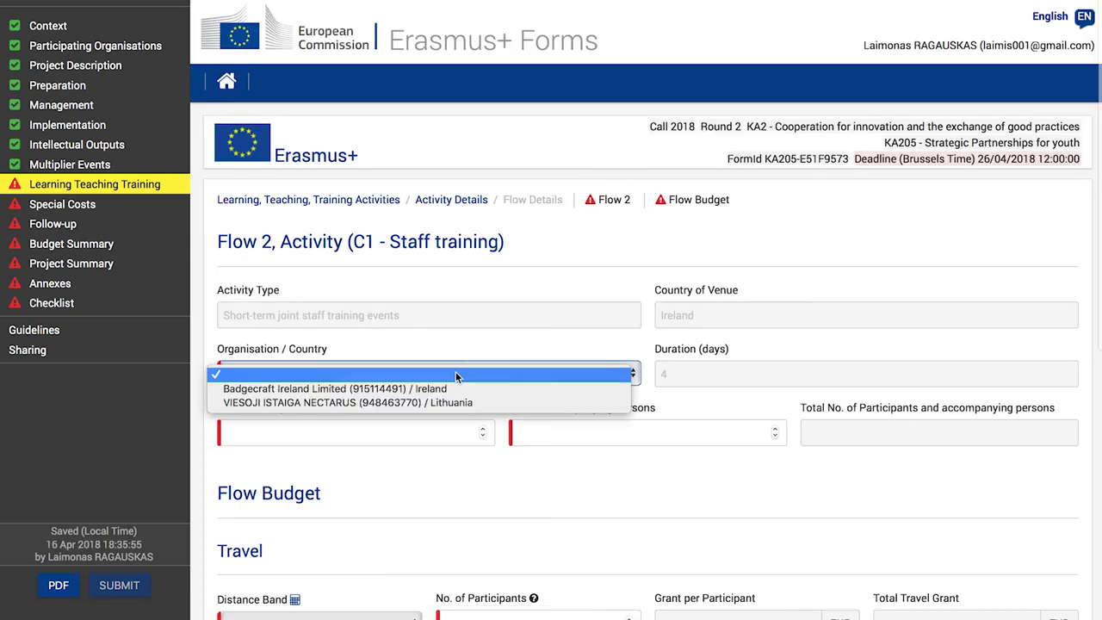
{"action": "left_click", "coordinate": [436, 402]}
{"action": "left_click", "coordinate": [438, 433]}
{"action": "type", "text": "6"}
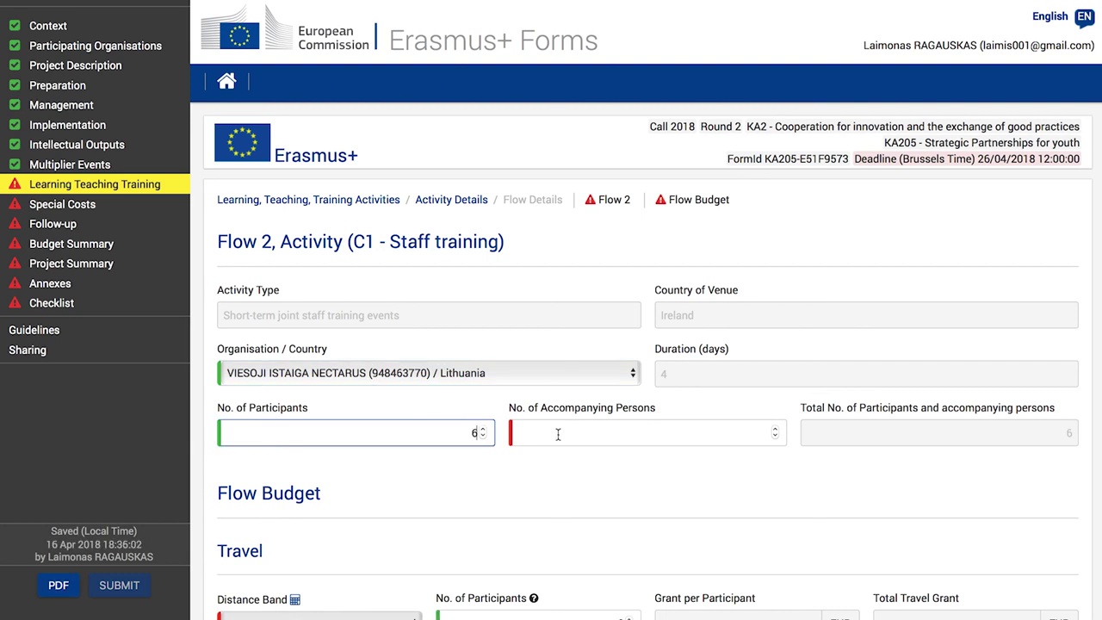
{"action": "left_click", "coordinate": [558, 435]}
{"action": "type", "text": "0"}
{"action": "scroll", "coordinate": [396, 468], "scroll_direction": "down", "scroll_amount": 2}
{"action": "left_click", "coordinate": [379, 439]}
{"action": "left_click", "coordinate": [345, 503]}
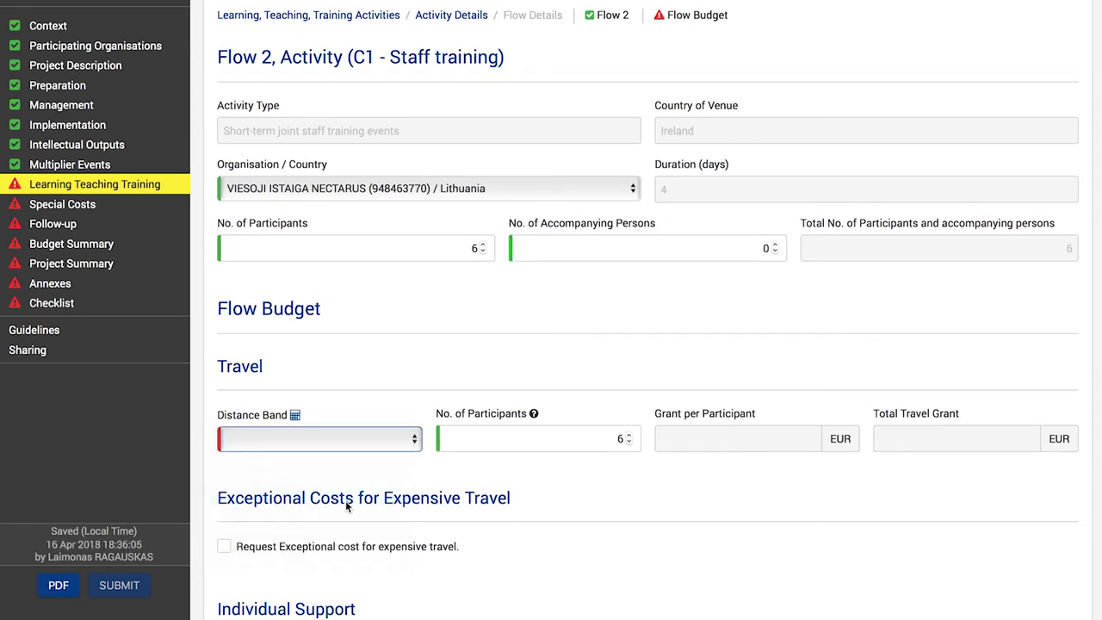
{"action": "scroll", "coordinate": [623, 465], "scroll_direction": "down", "scroll_amount": 3}
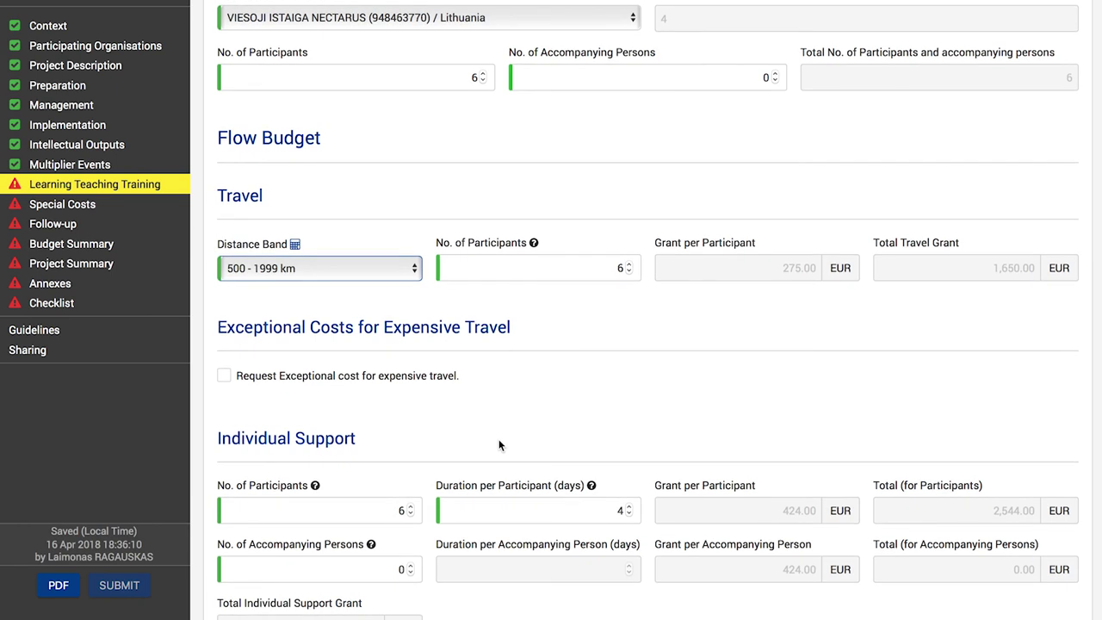
{"action": "scroll", "coordinate": [280, 387], "scroll_direction": "up", "scroll_amount": 6}
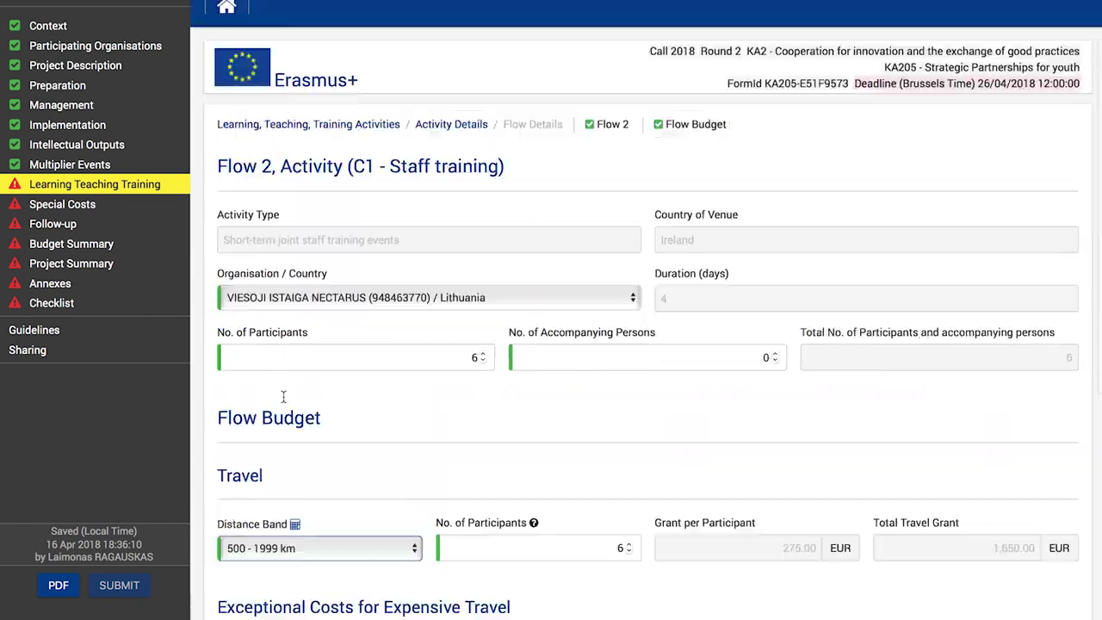
{"action": "left_click", "coordinate": [435, 199]}
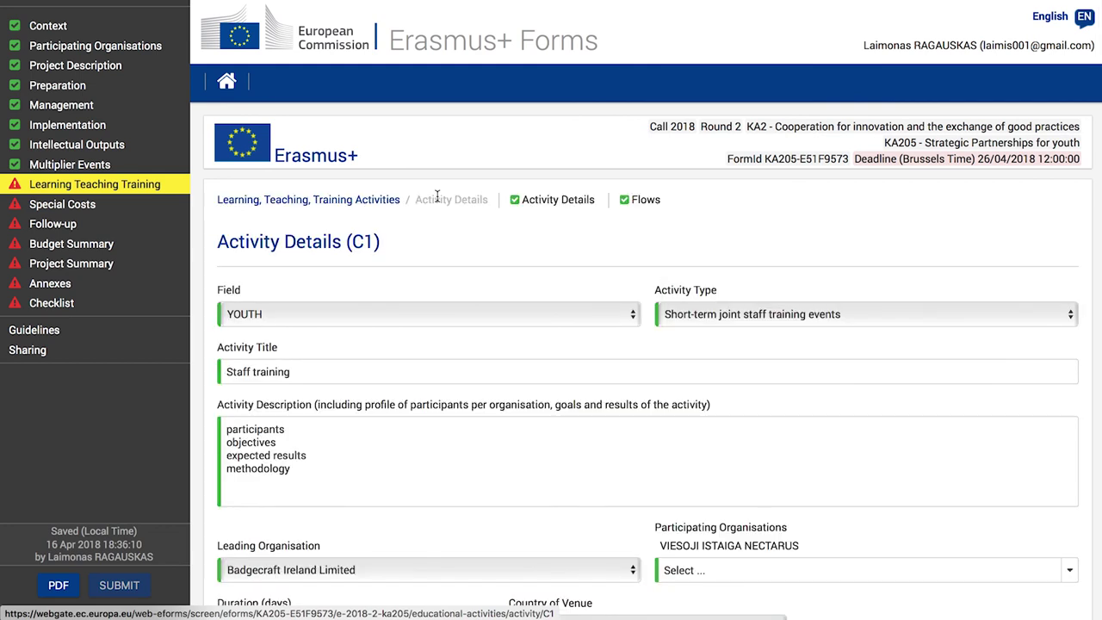
- Answer the Background Information questions with 'Added value', 'Preparation of participants' and 'Recognition'
{"action": "left_click", "coordinate": [357, 199]}
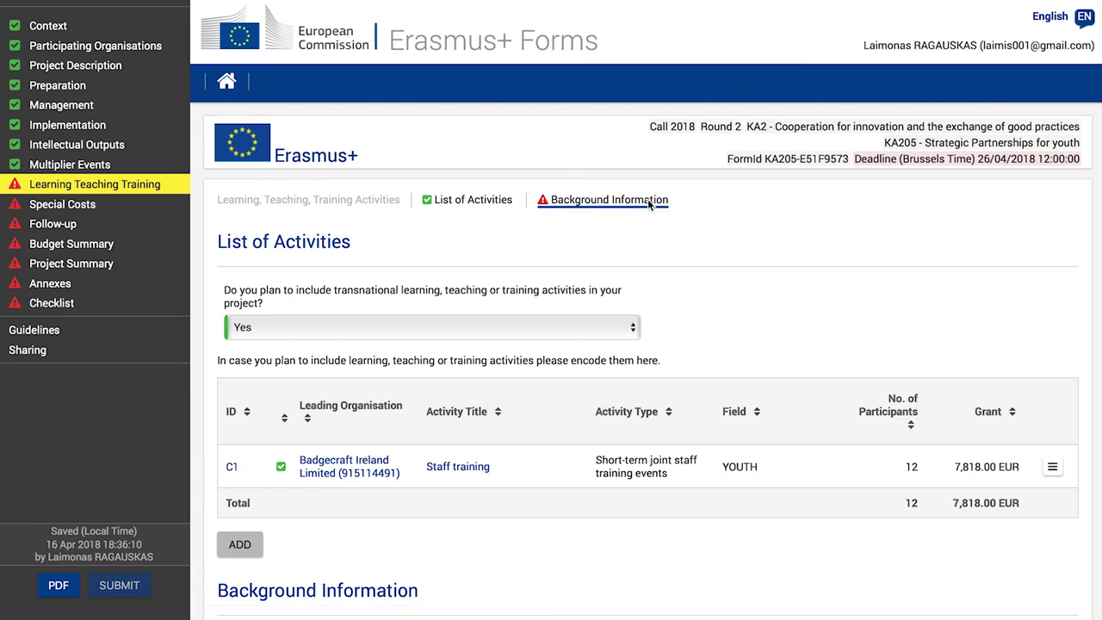
{"action": "left_click", "coordinate": [633, 201]}
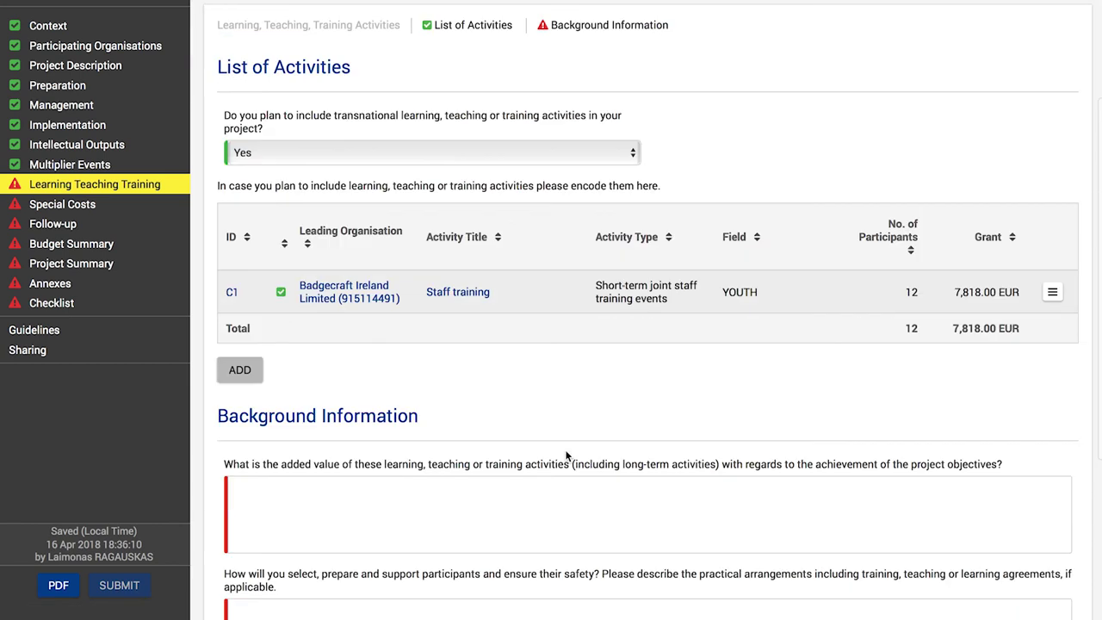
{"action": "left_click", "coordinate": [433, 403]}
{"action": "type", "text": "Added value"}
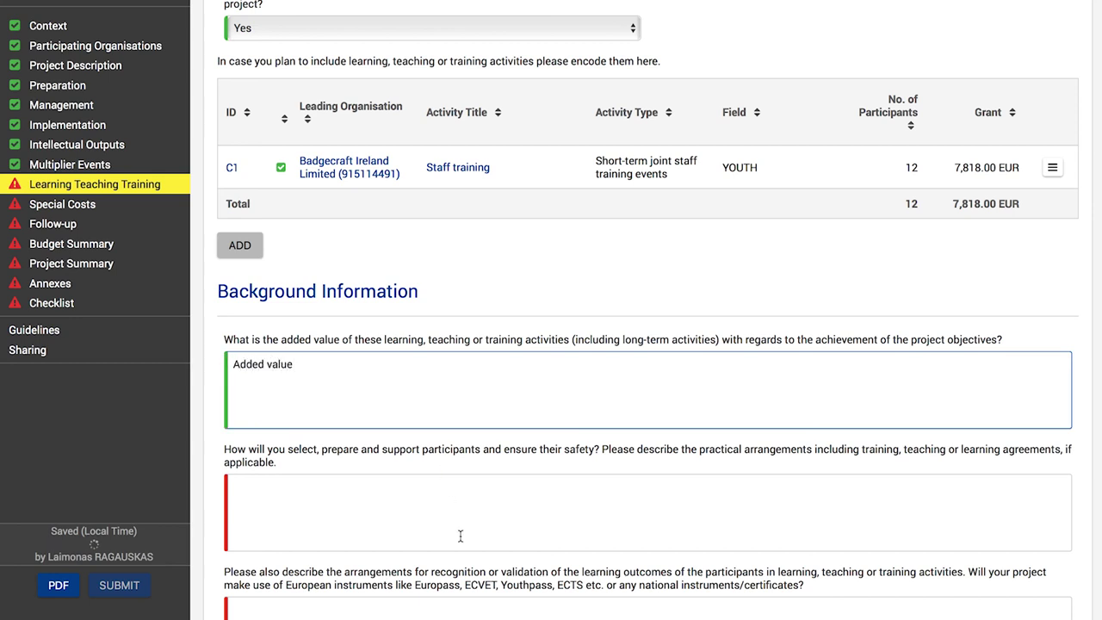
{"action": "left_click", "coordinate": [444, 510]}
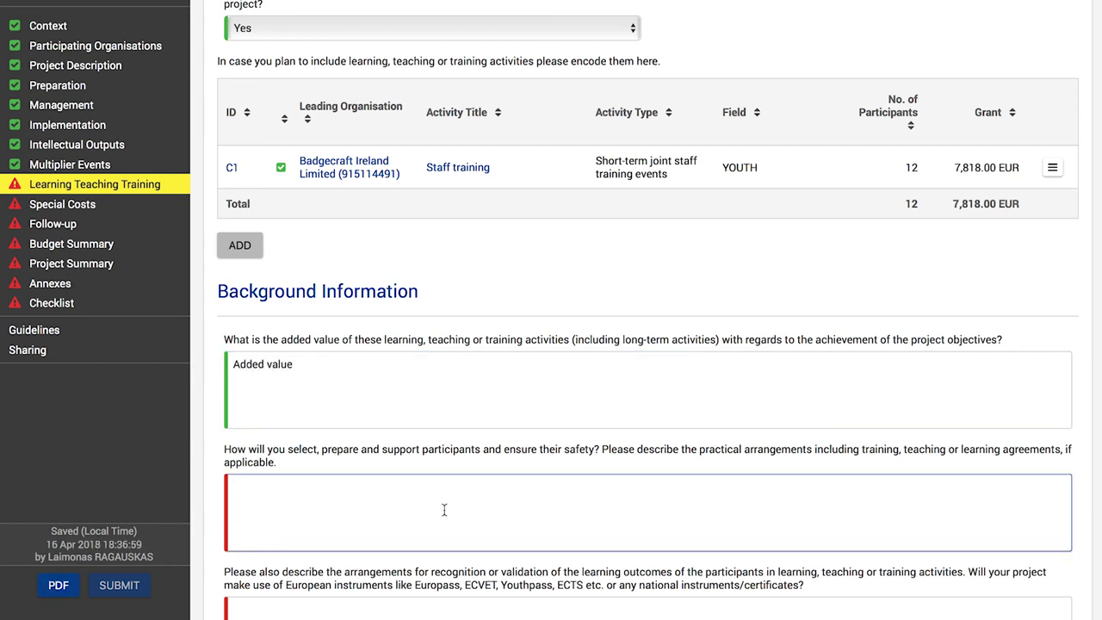
{"action": "type", "text": "Preparation"}
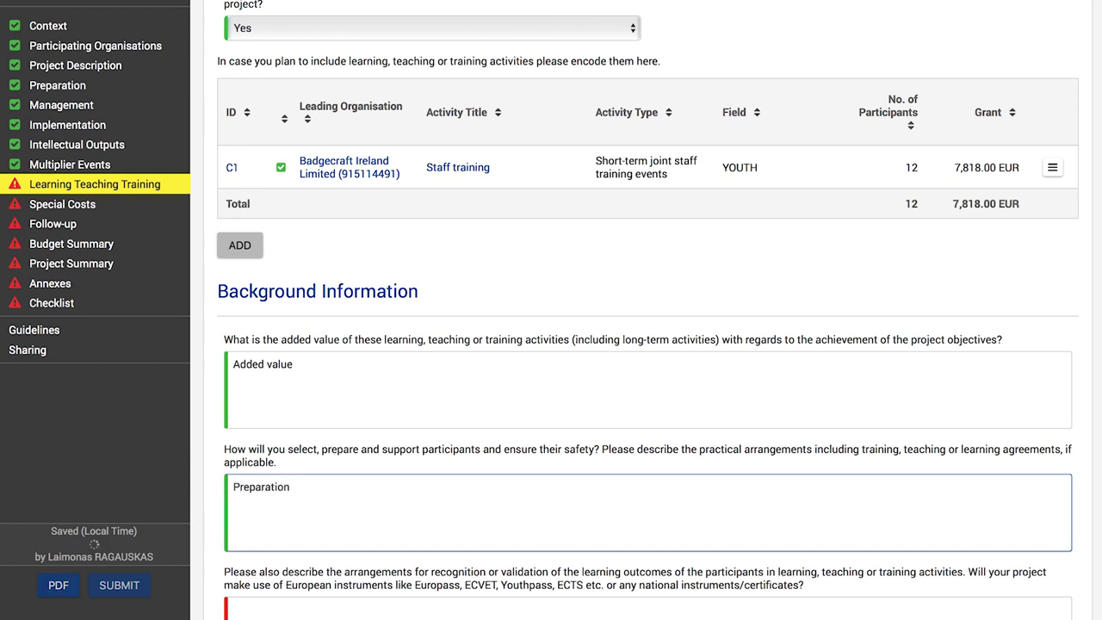
{"action": "type", "text": " of participants"}
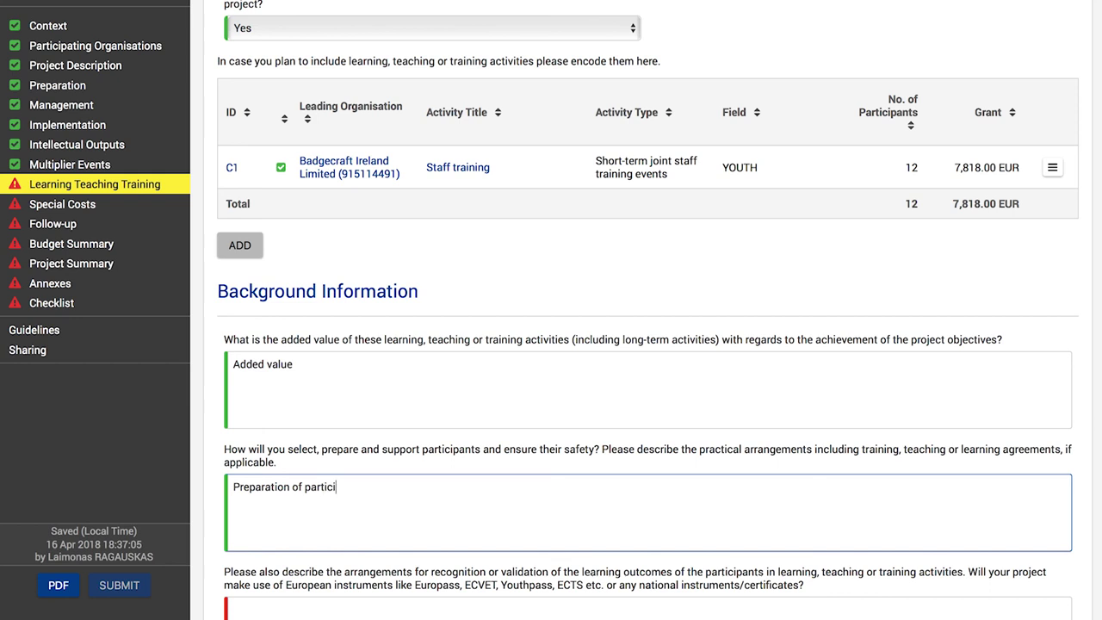
{"action": "scroll", "coordinate": [352, 506], "scroll_direction": "down", "scroll_amount": 3}
{"action": "left_click", "coordinate": [354, 474]}
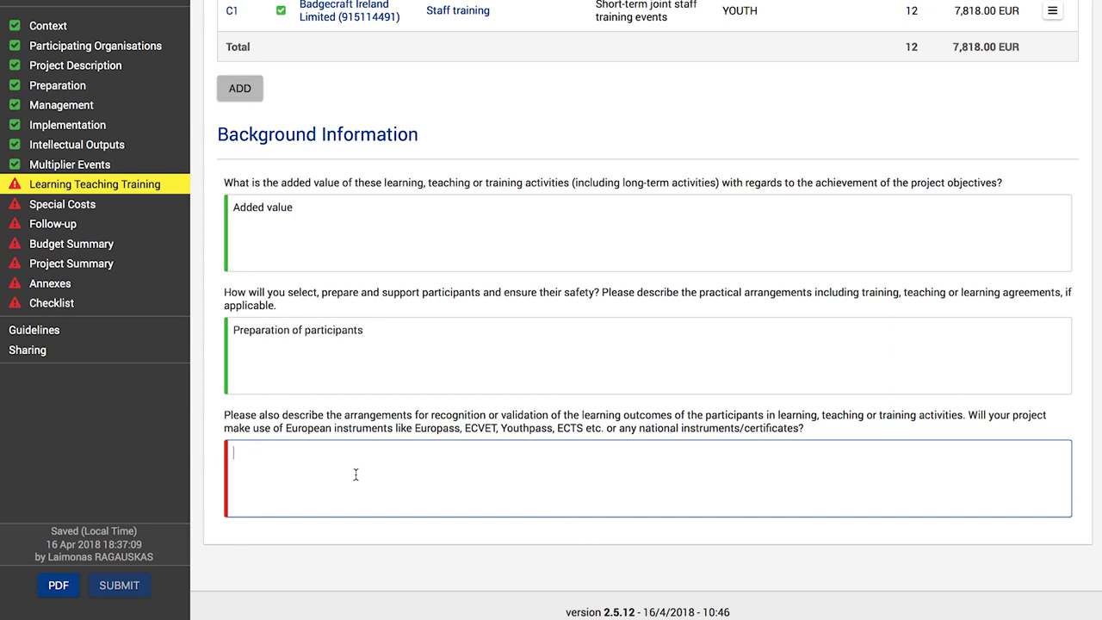
{"action": "type", "text": "Recognition"}
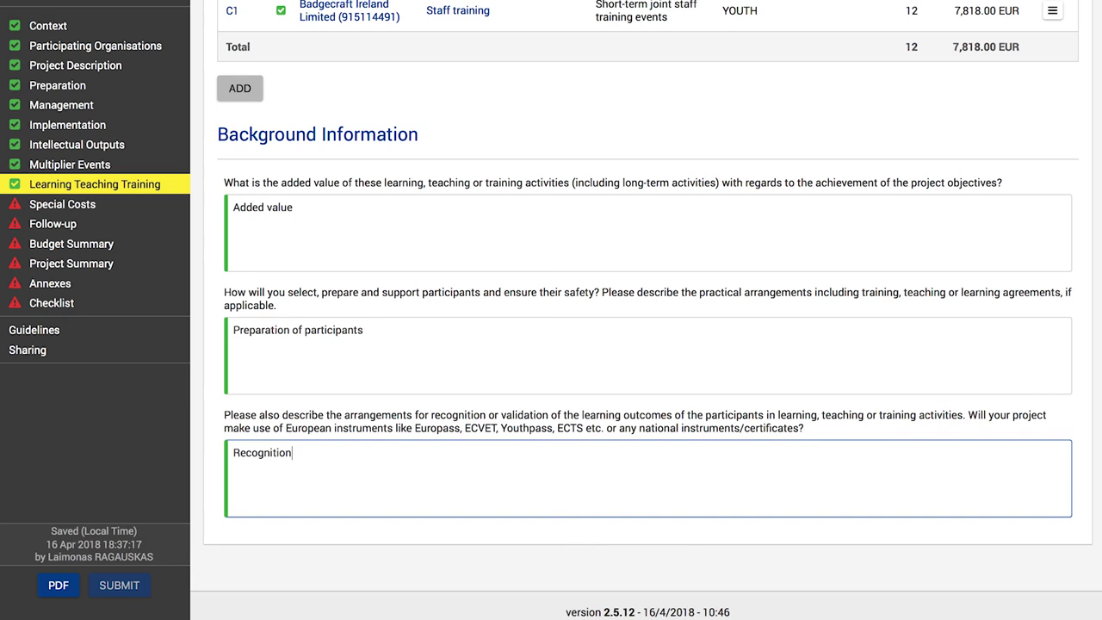
{"action": "left_click", "coordinate": [380, 538]}
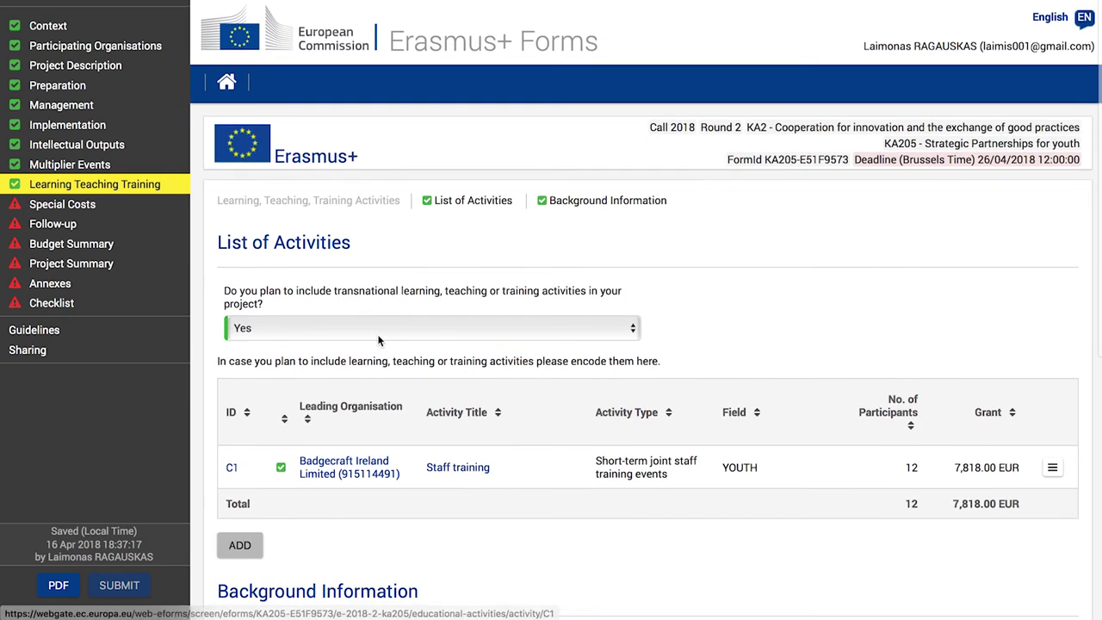